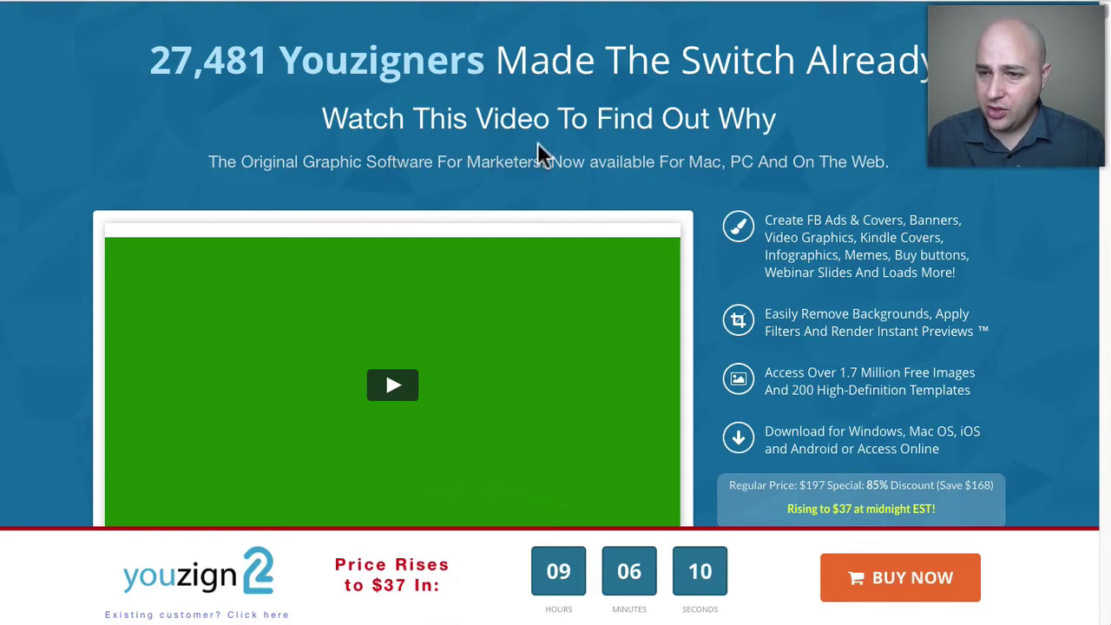
From My Designs, create a new blank design on a 1000 × 1000 px custom canvas.
{"action": "scroll", "coordinate": [685, 172], "scroll_direction": "down", "scroll_amount": 2}
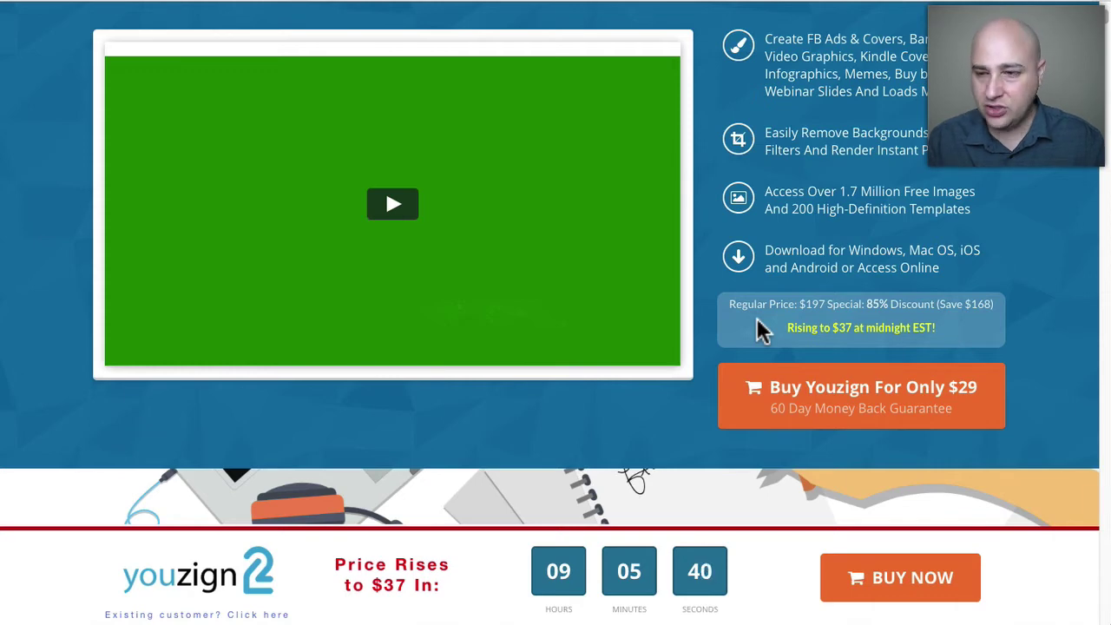
{"action": "scroll", "coordinate": [756, 320], "scroll_direction": "up", "scroll_amount": 2}
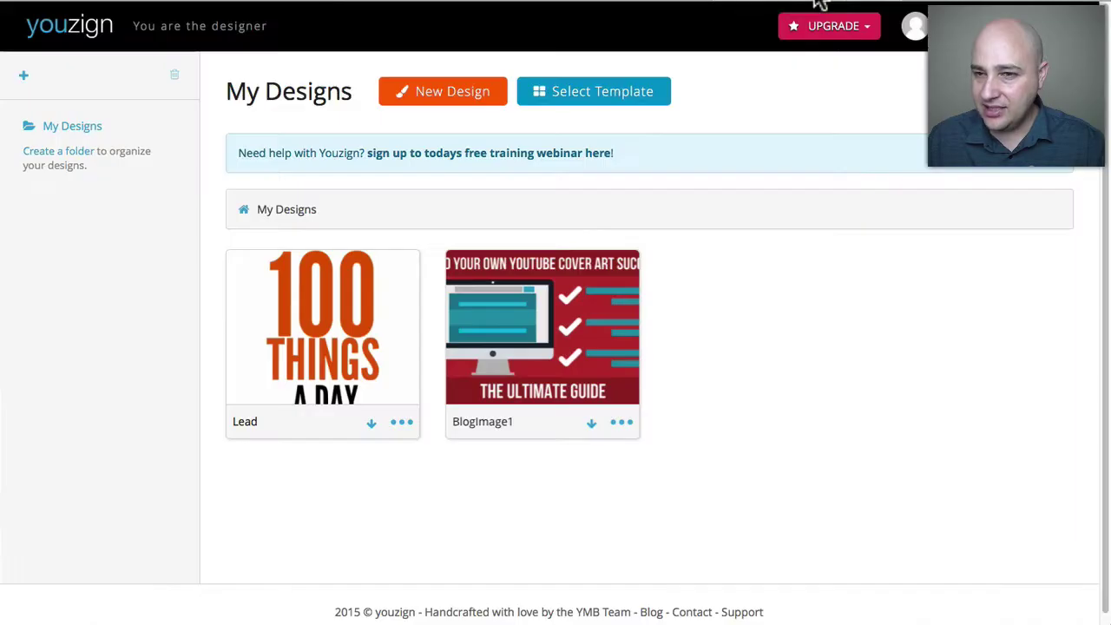
{"action": "left_click", "coordinate": [819, 2]}
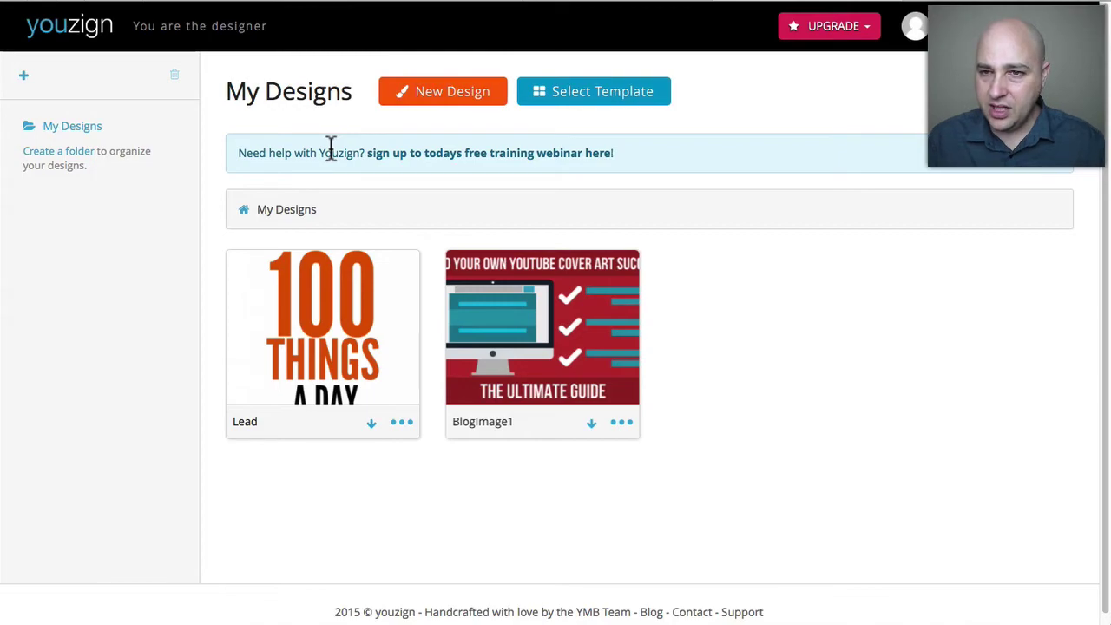
{"action": "left_click", "coordinate": [431, 92]}
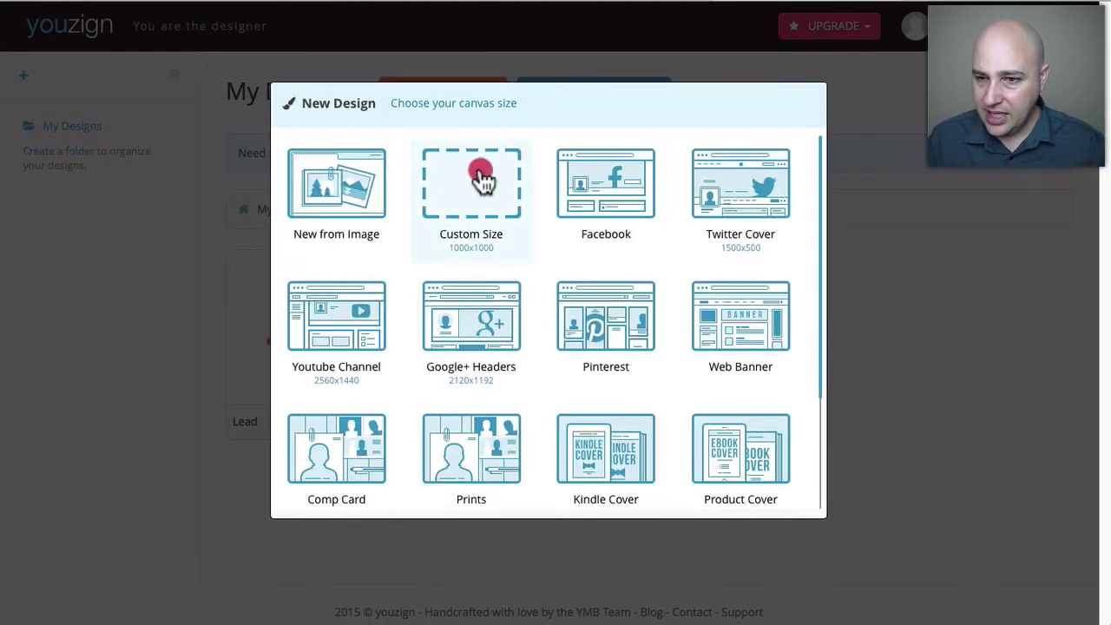
{"action": "left_click", "coordinate": [482, 179]}
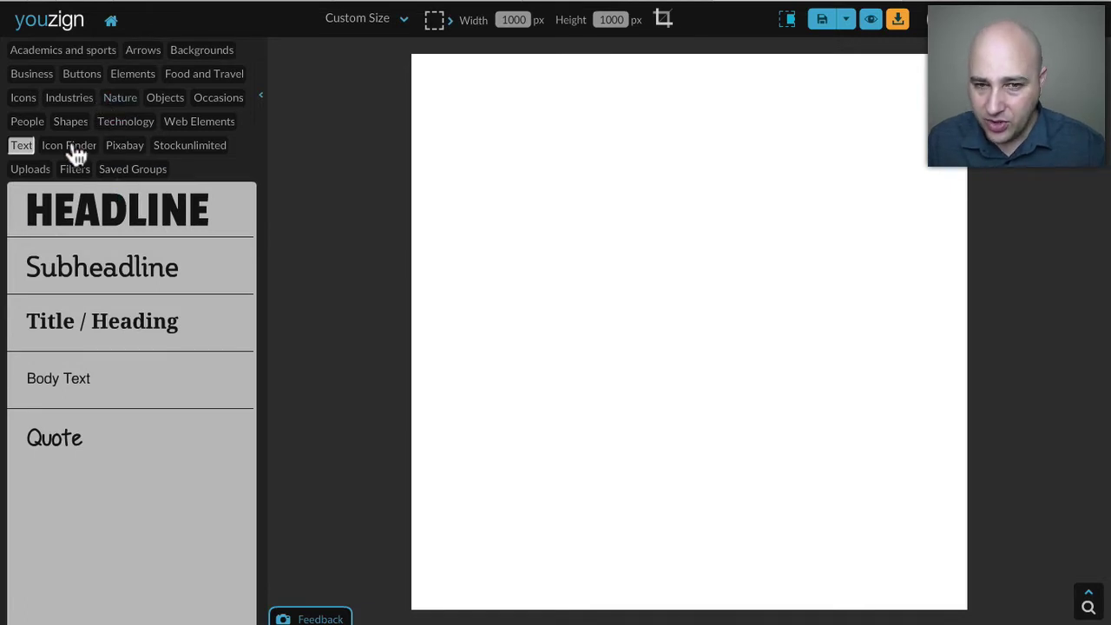
Upload the outdoor portrait of the man in a dark suit onto the canvas.
{"action": "left_click", "coordinate": [31, 170]}
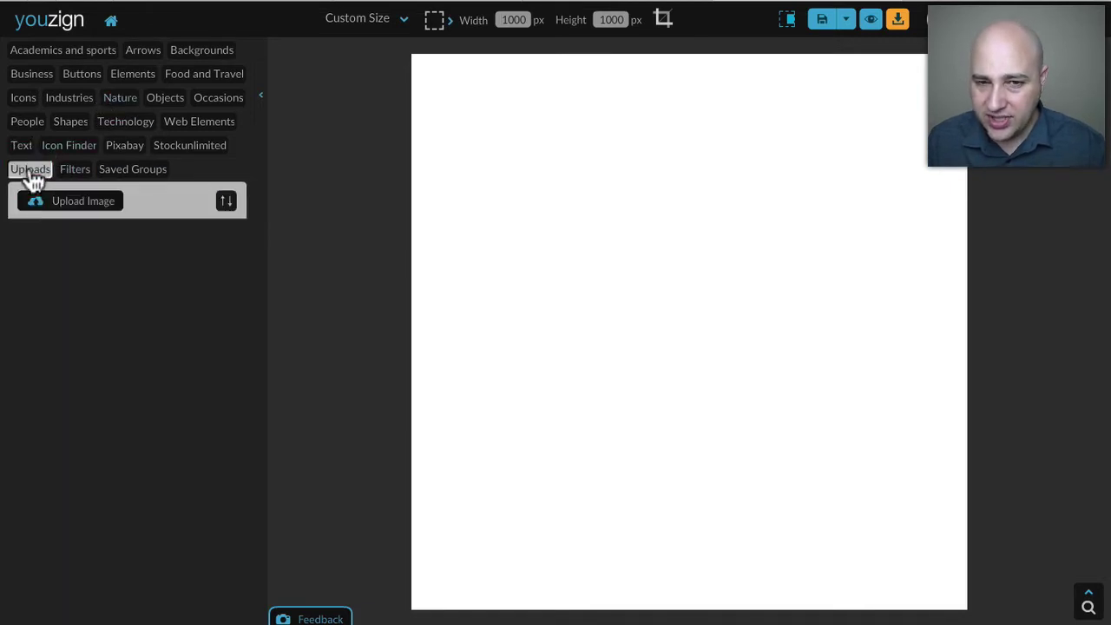
{"action": "left_click", "coordinate": [76, 204]}
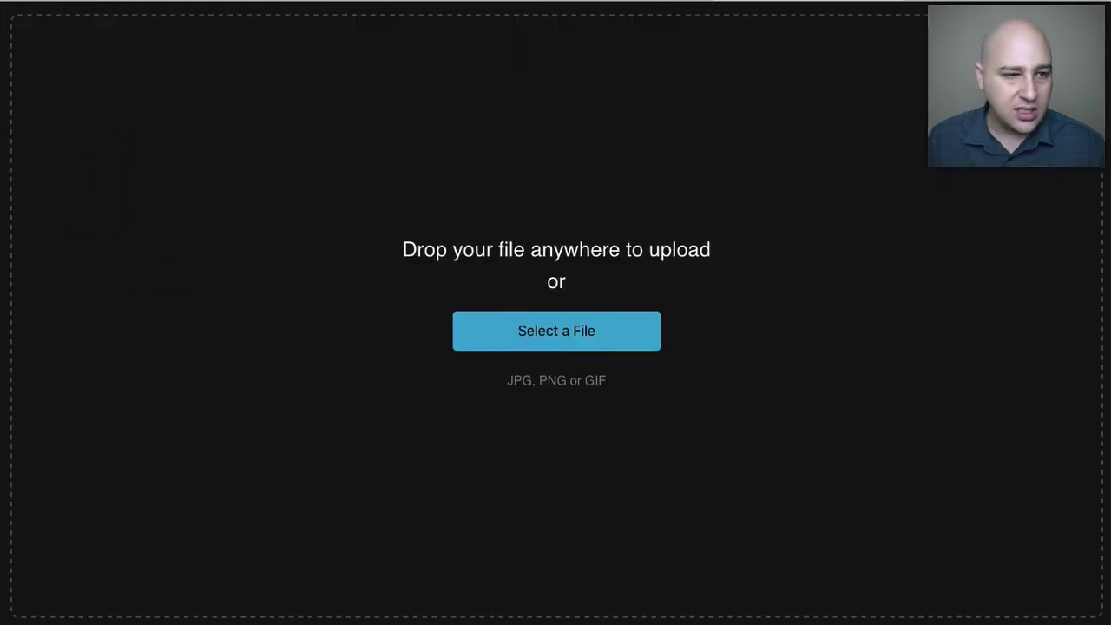
{"action": "left_click_drag", "start_coordinate": [0, 304], "coordinate": [590, 287]}
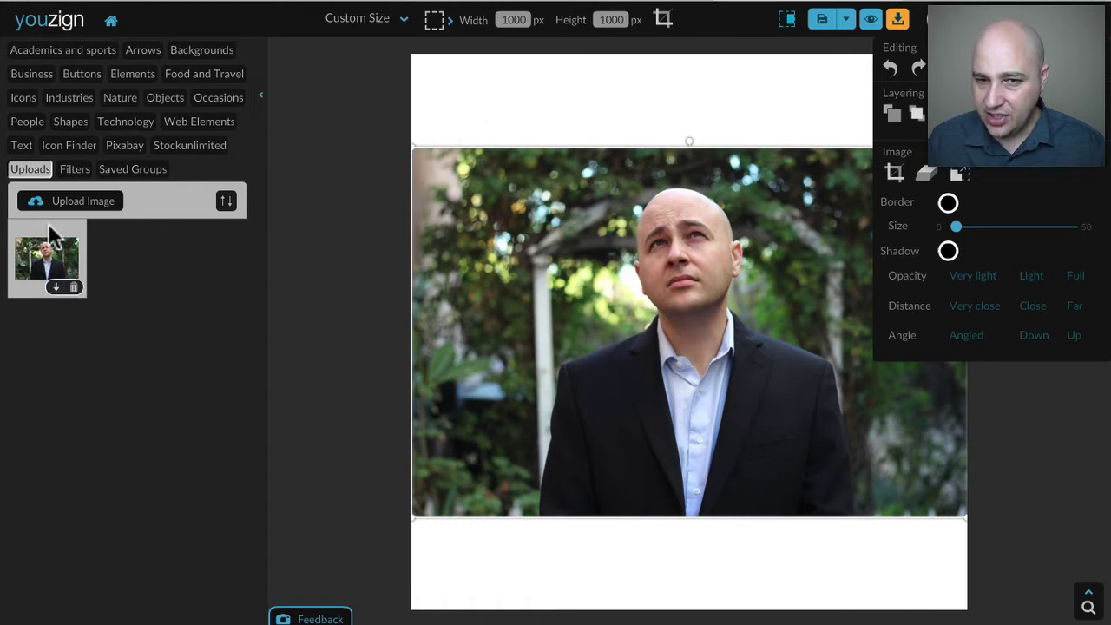
Open the Erase background editor for the selected suit portrait.
{"action": "mouse_move", "coordinate": [48, 285]}
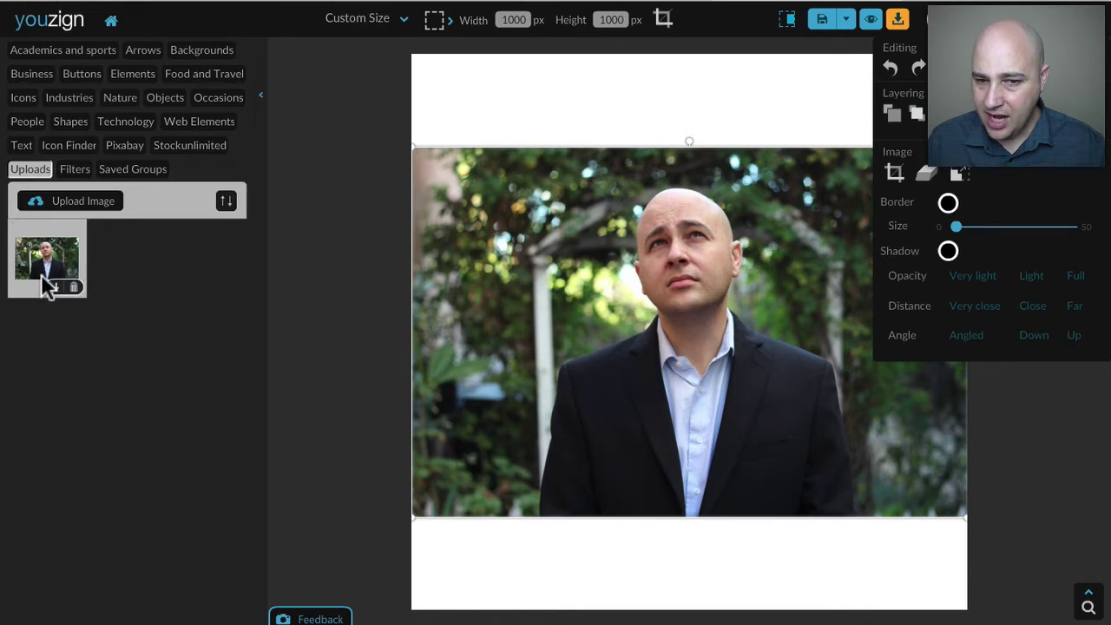
{"action": "left_click", "coordinate": [926, 176]}
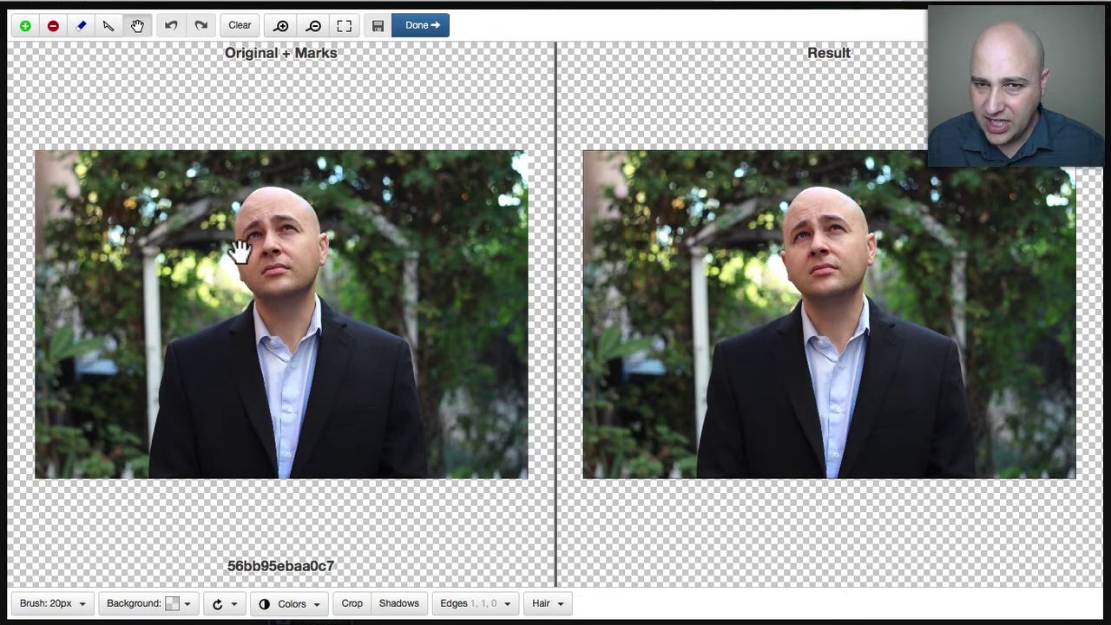
{"action": "left_click", "coordinate": [26, 28]}
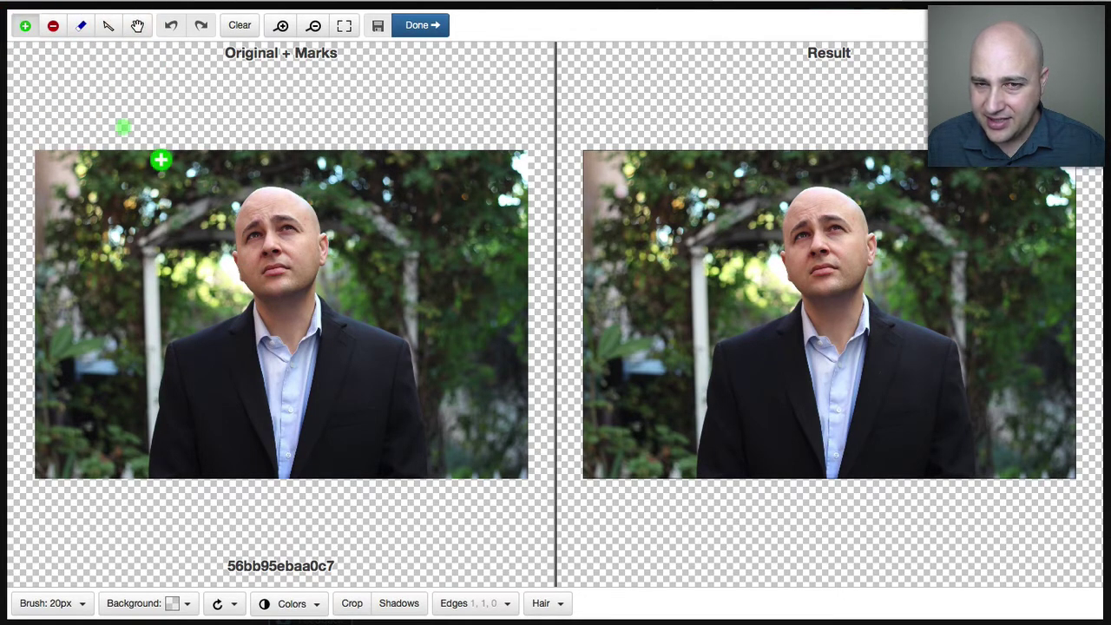
{"action": "left_click", "coordinate": [282, 210]}
{"action": "left_click_drag", "start_coordinate": [292, 218], "coordinate": [275, 207]}
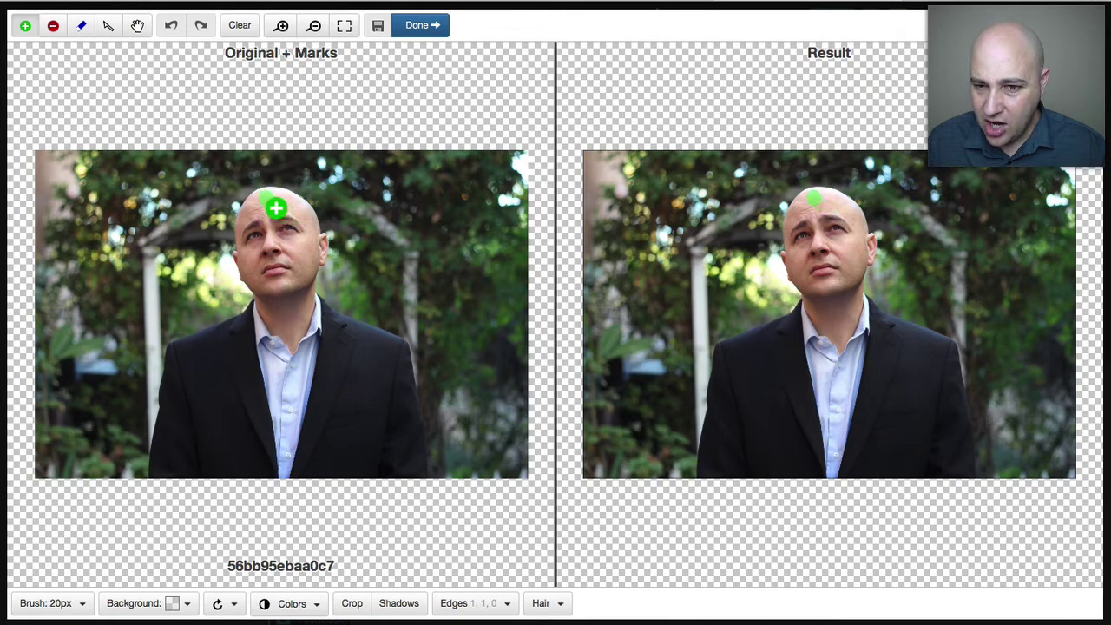
{"action": "left_click", "coordinate": [259, 230]}
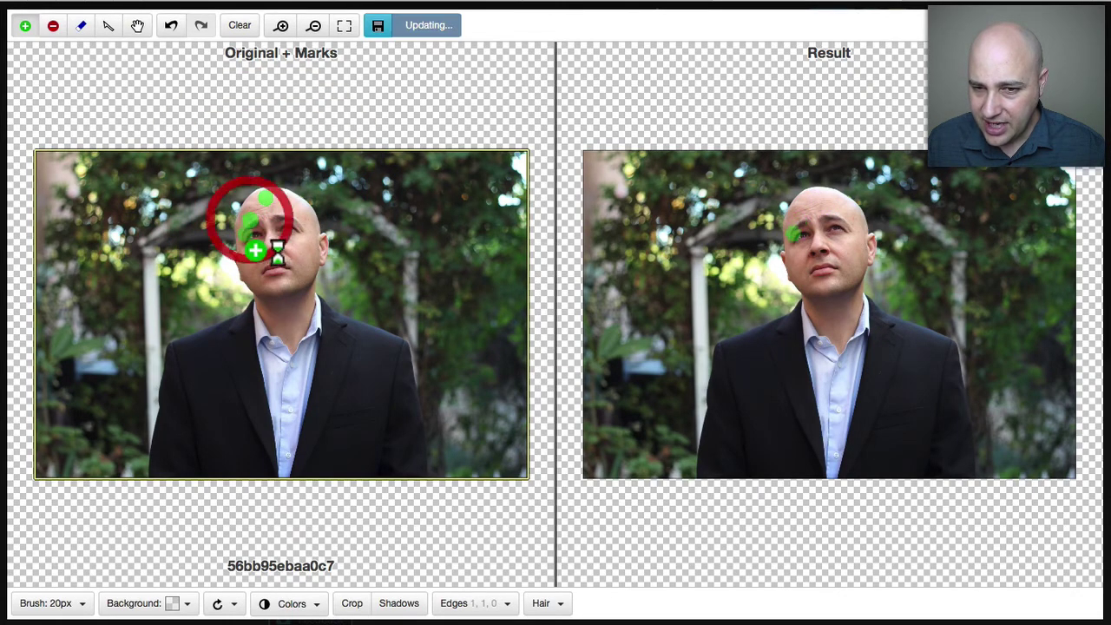
{"action": "left_click", "coordinate": [255, 268]}
{"action": "left_click", "coordinate": [280, 295]}
{"action": "left_click", "coordinate": [311, 251]}
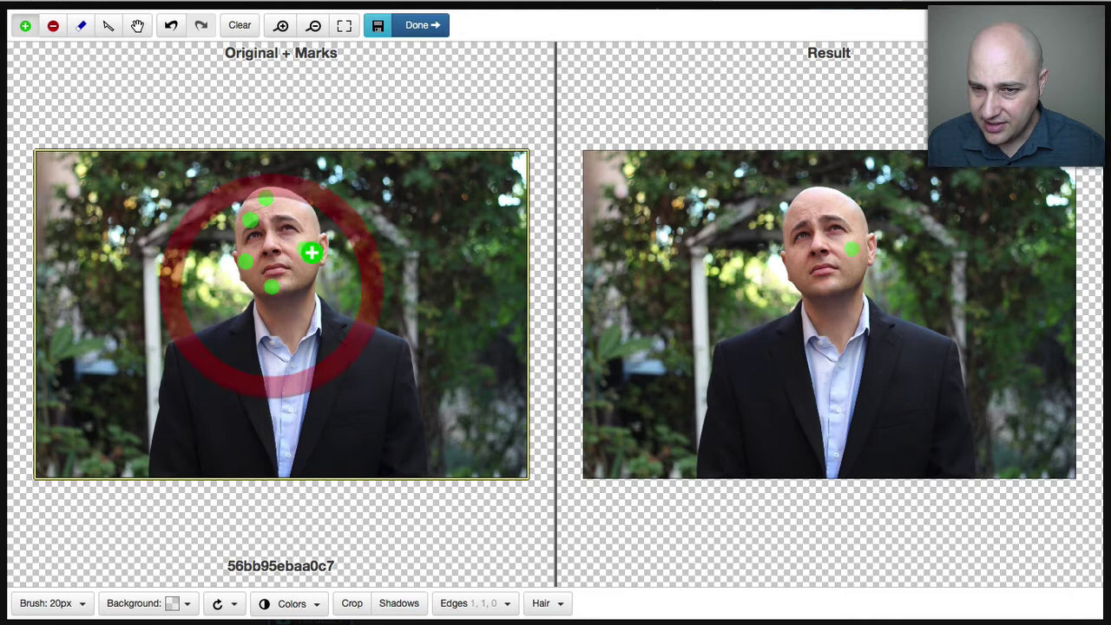
{"action": "left_click", "coordinate": [306, 230]}
{"action": "left_click", "coordinate": [321, 317]}
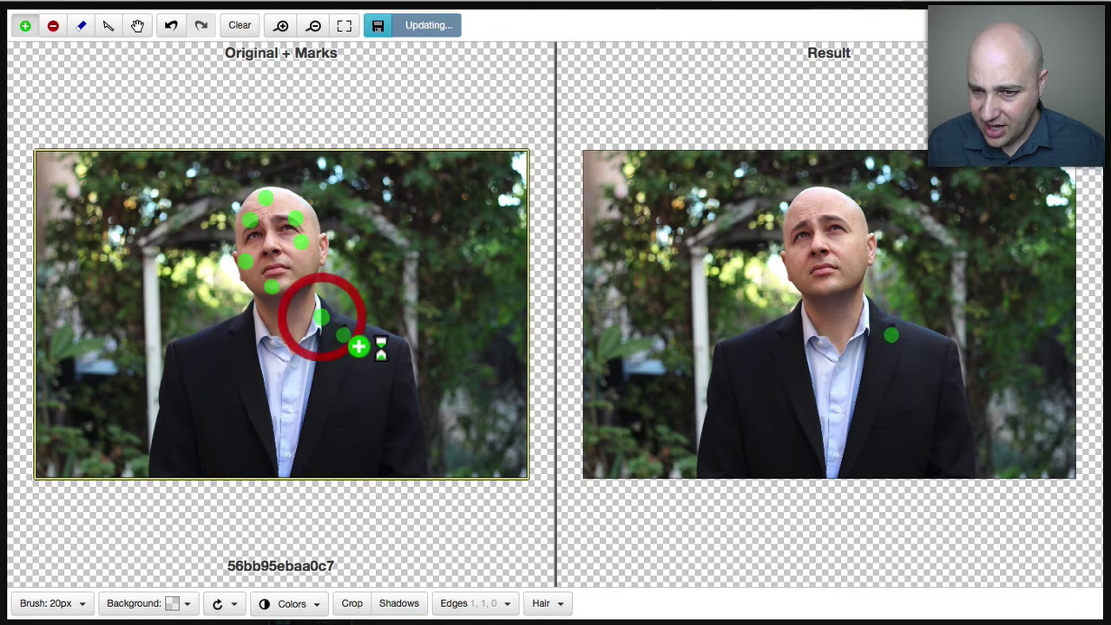
{"action": "left_click_drag", "start_coordinate": [360, 338], "coordinate": [372, 347]}
{"action": "left_click", "coordinate": [390, 355]}
{"action": "left_click", "coordinate": [400, 397]}
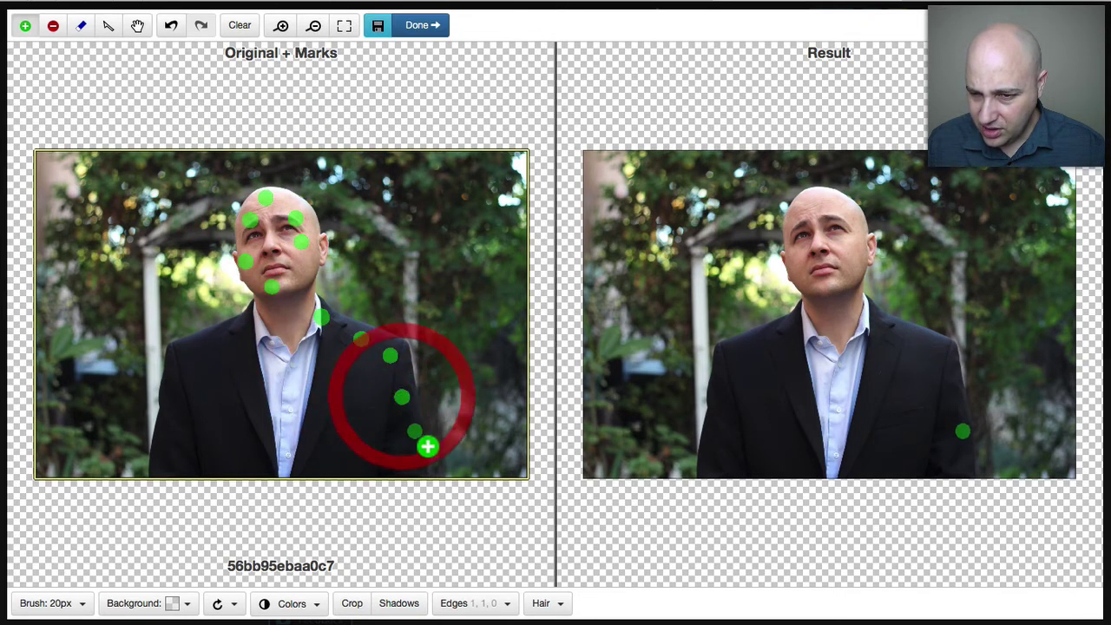
{"action": "left_click", "coordinate": [415, 442]}
{"action": "left_click", "coordinate": [415, 466]}
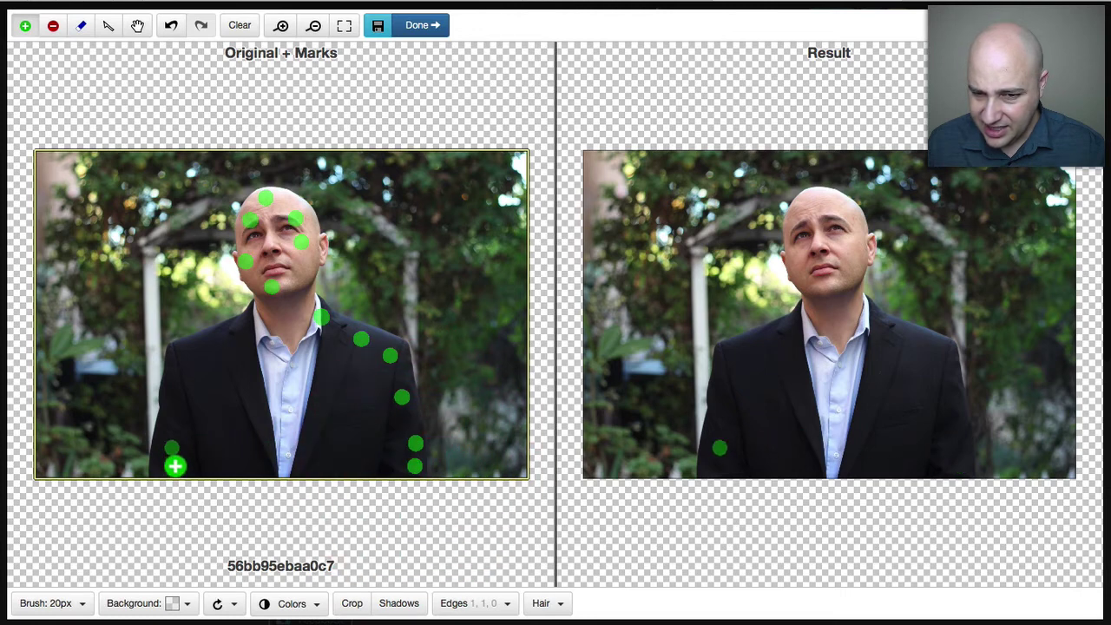
{"action": "left_click", "coordinate": [170, 425]}
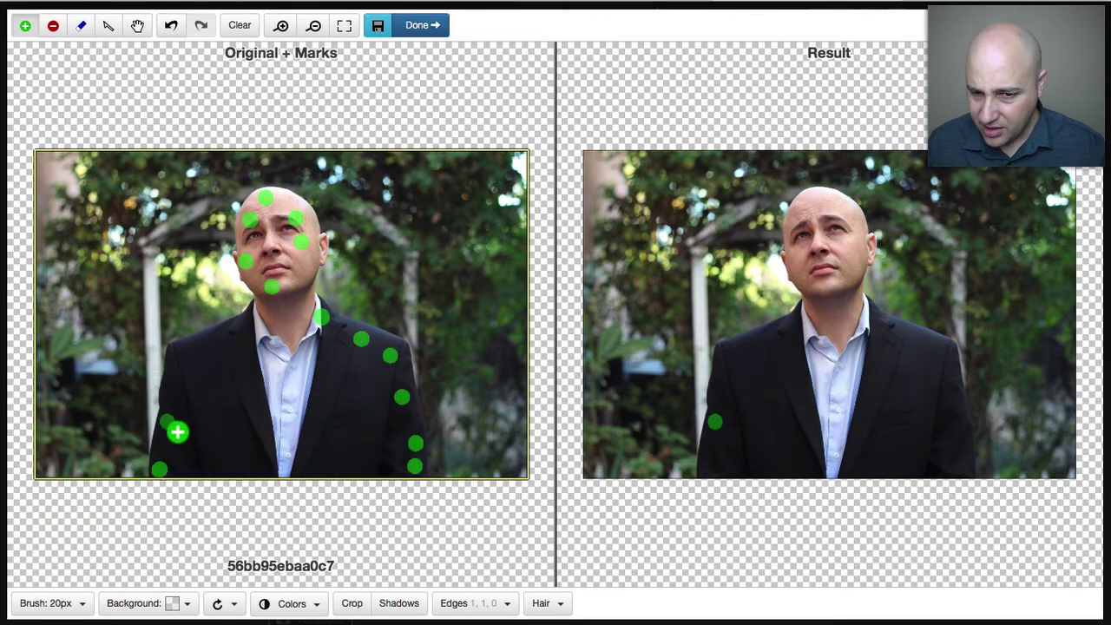
{"action": "left_click", "coordinate": [172, 390]}
{"action": "left_click", "coordinate": [176, 348]}
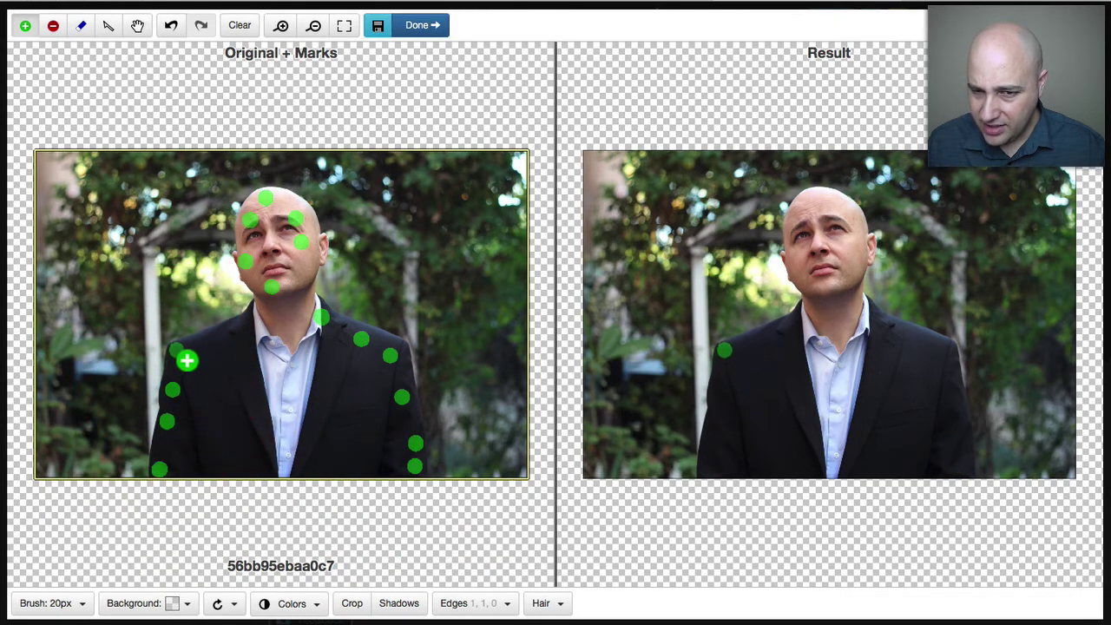
{"action": "left_click", "coordinate": [213, 340]}
{"action": "left_click", "coordinate": [256, 354]}
{"action": "left_click", "coordinate": [239, 333]}
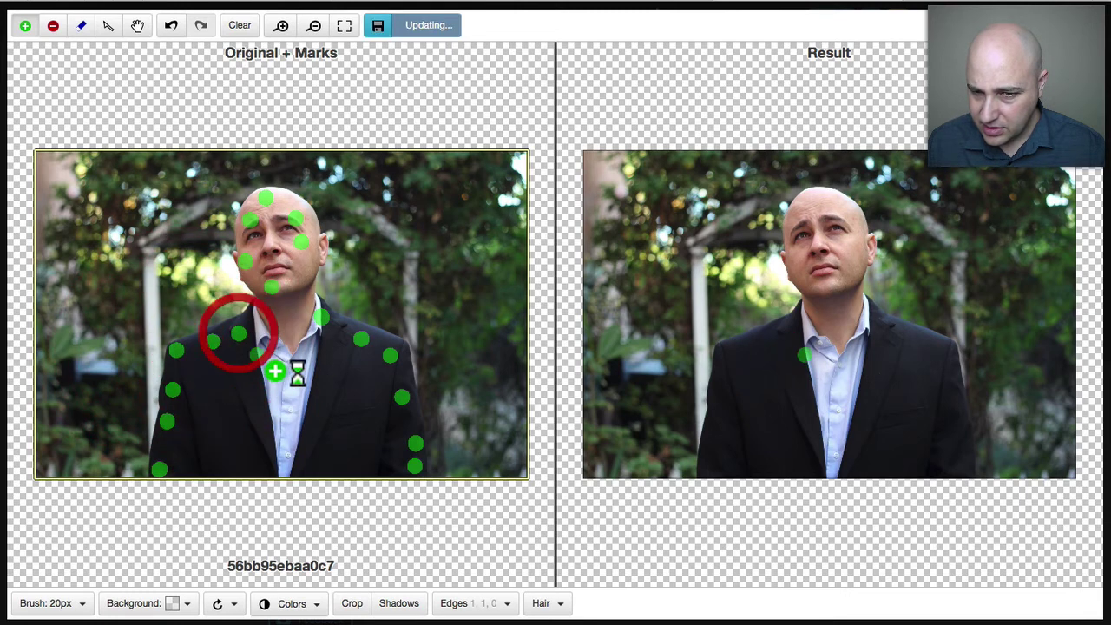
{"action": "mouse_move", "coordinate": [274, 372]}
{"action": "left_mouse_down"}
{"action": "mouse_move", "coordinate": [296, 426]}
{"action": "mouse_move", "coordinate": [290, 259]}
{"action": "mouse_move", "coordinate": [281, 457]}
{"action": "mouse_move", "coordinate": [278, 397]}
{"action": "left_mouse_up"}
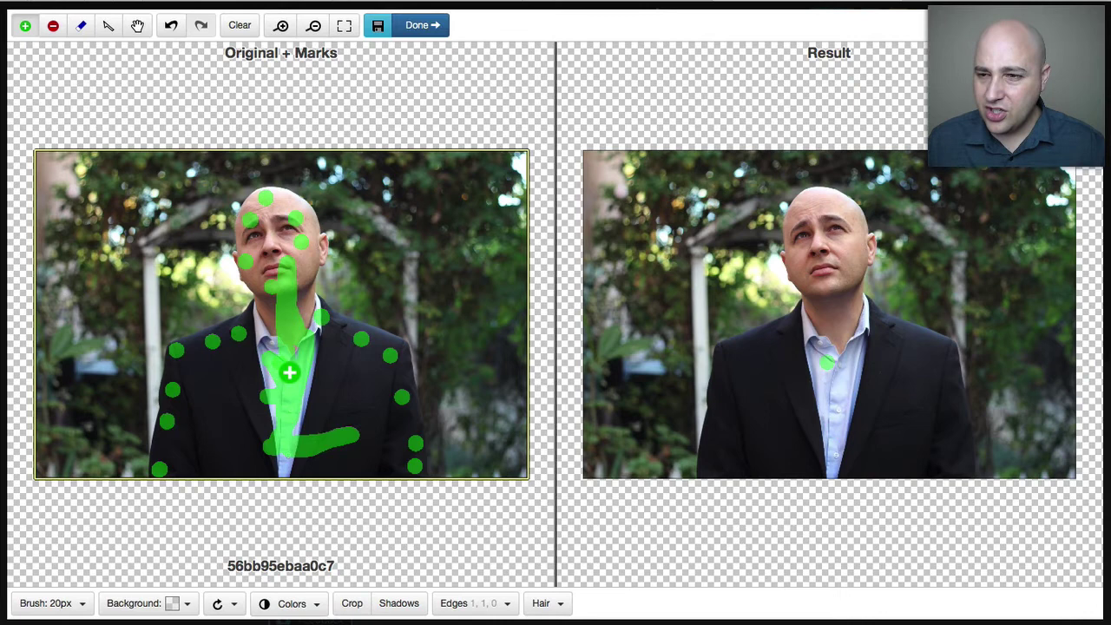
{"action": "key", "text": "h"}
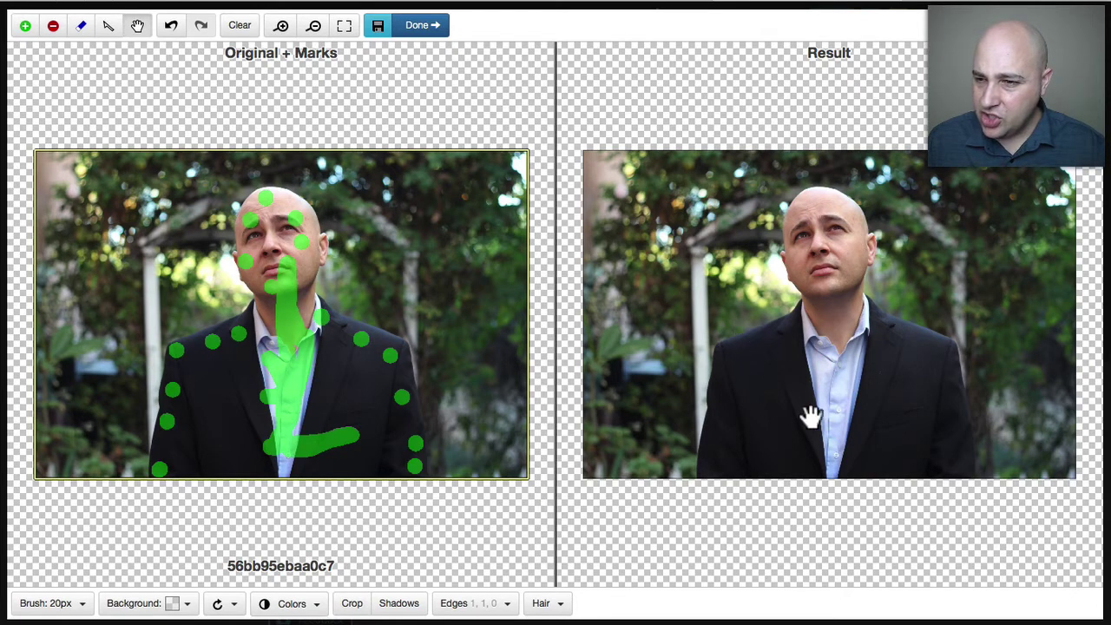
{"action": "key", "text": "g"}
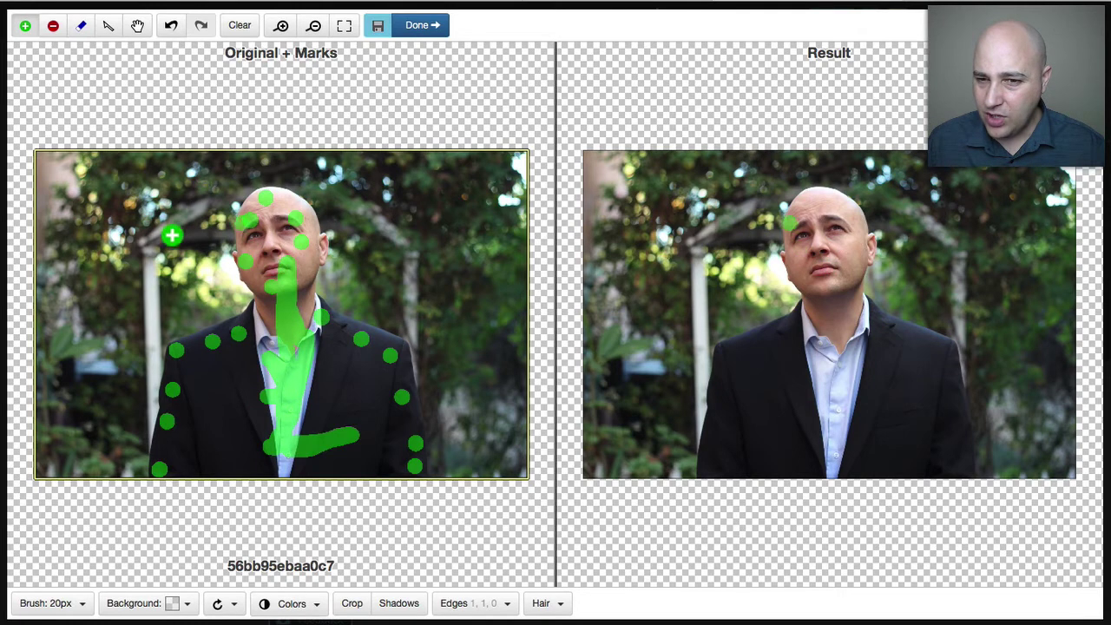
Mark the garden foliage left of and around the man's head for removal with the red brush.
{"action": "left_click", "coordinate": [53, 27]}
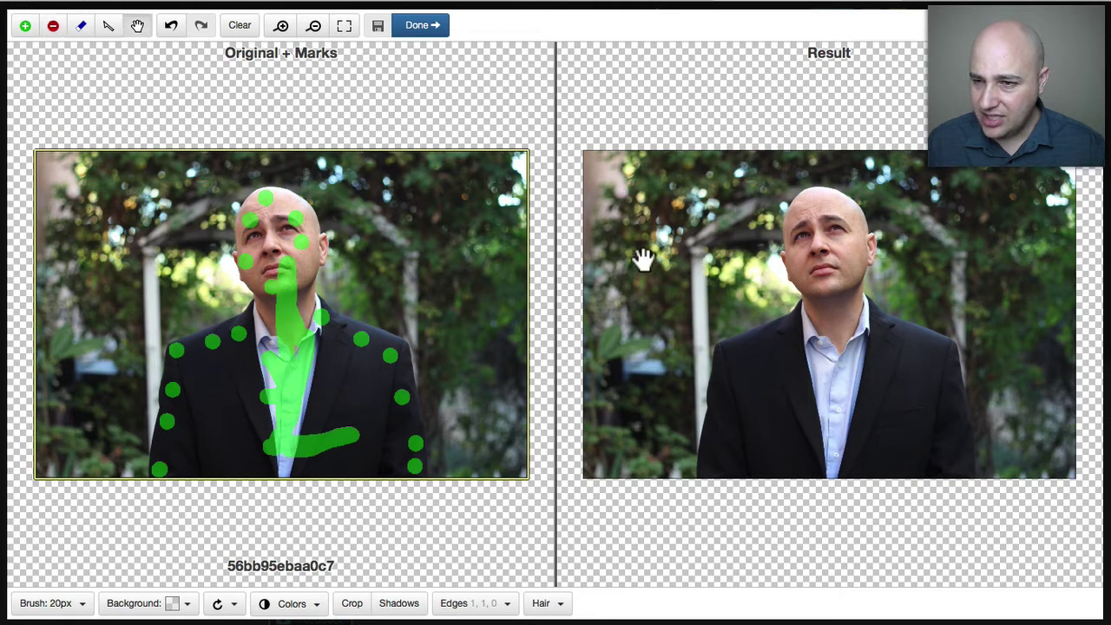
{"action": "left_click", "coordinate": [104, 195]}
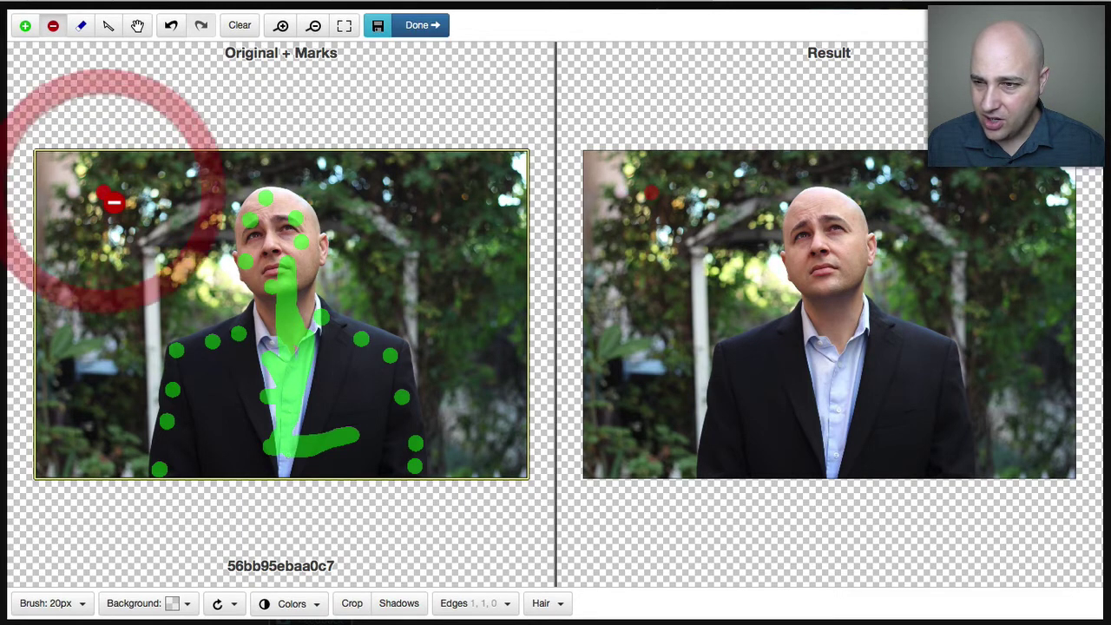
{"action": "left_click", "coordinate": [62, 174]}
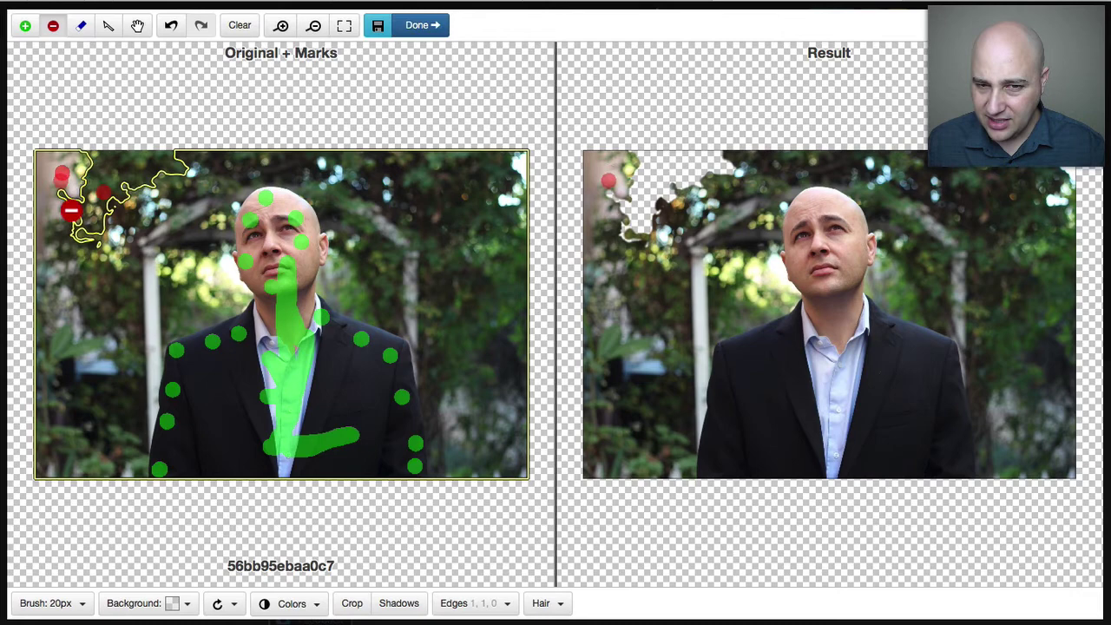
{"action": "left_click_drag", "start_coordinate": [57, 258], "coordinate": [101, 286]}
{"action": "left_click", "coordinate": [193, 212]}
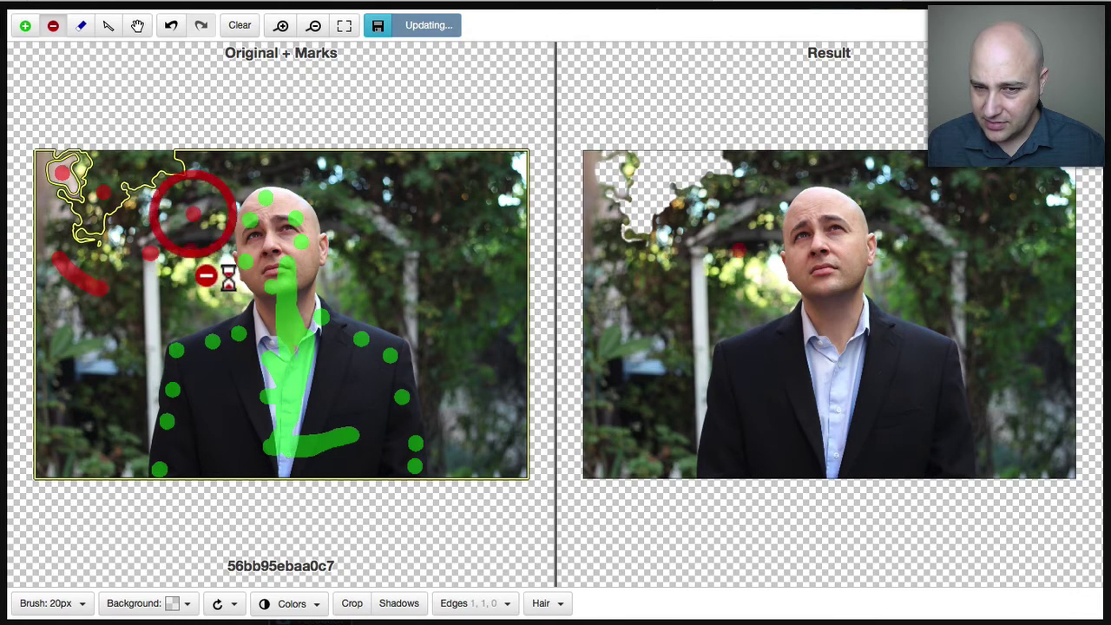
{"action": "left_click_drag", "start_coordinate": [201, 279], "coordinate": [178, 286]}
{"action": "left_click", "coordinate": [97, 366]}
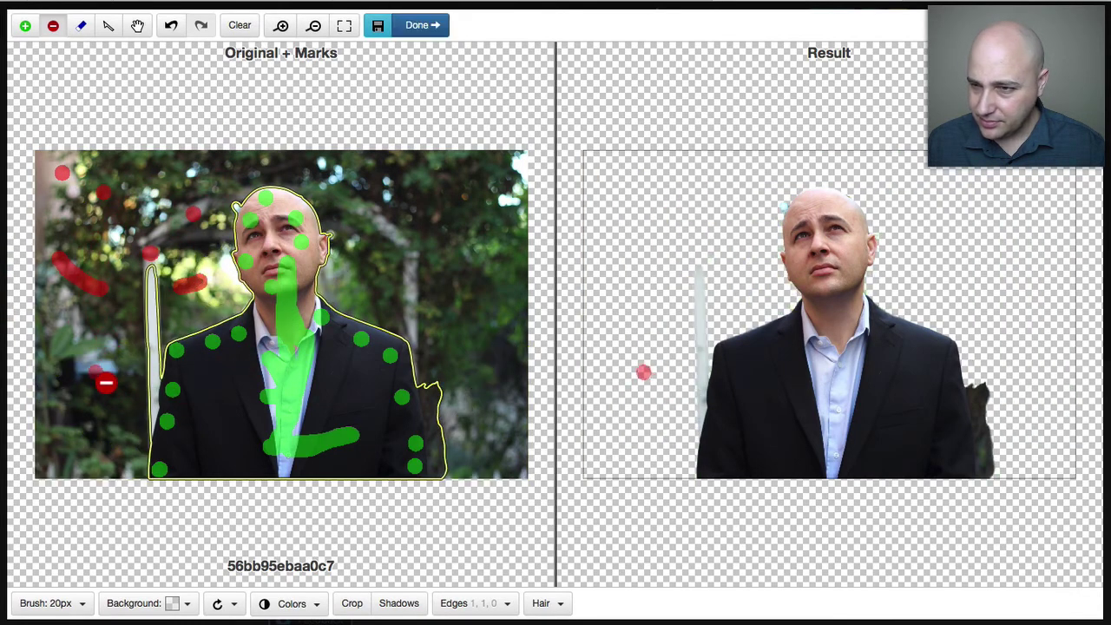
{"action": "left_click", "coordinate": [96, 371]}
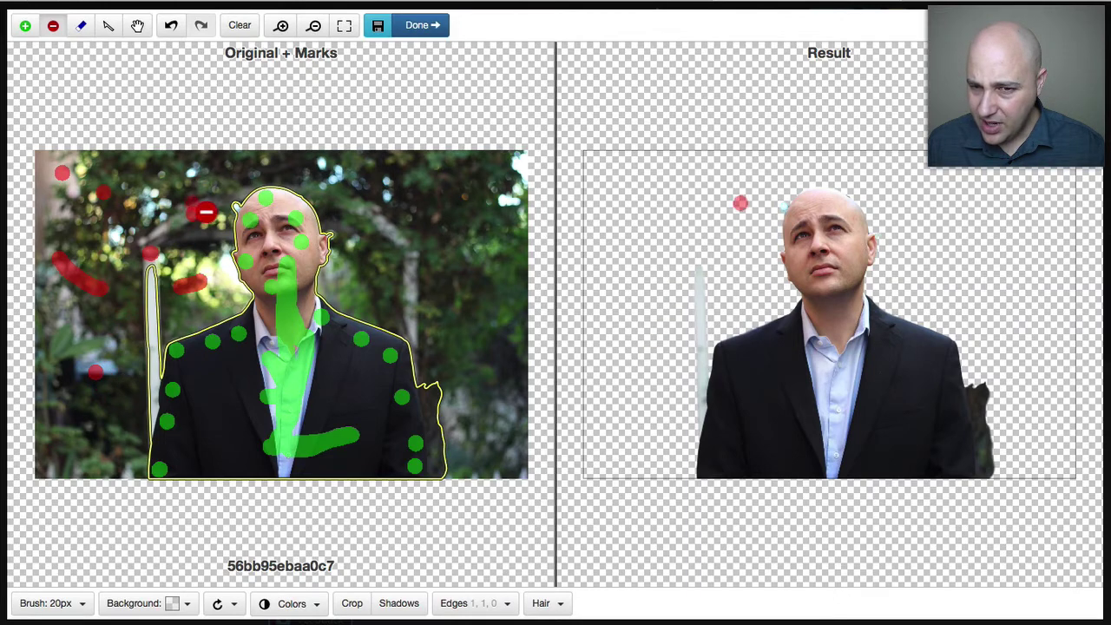
{"action": "left_click", "coordinate": [241, 211]}
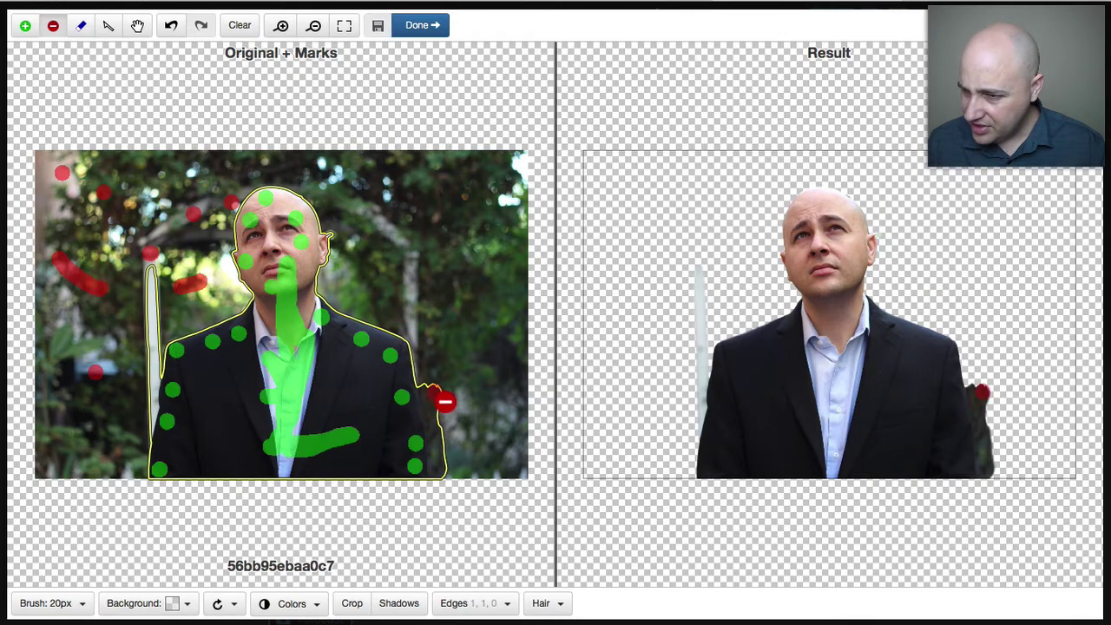
Mark the stray hand at the right edge and the thin pole for removal, then zoom in.
{"action": "left_click", "coordinate": [434, 397]}
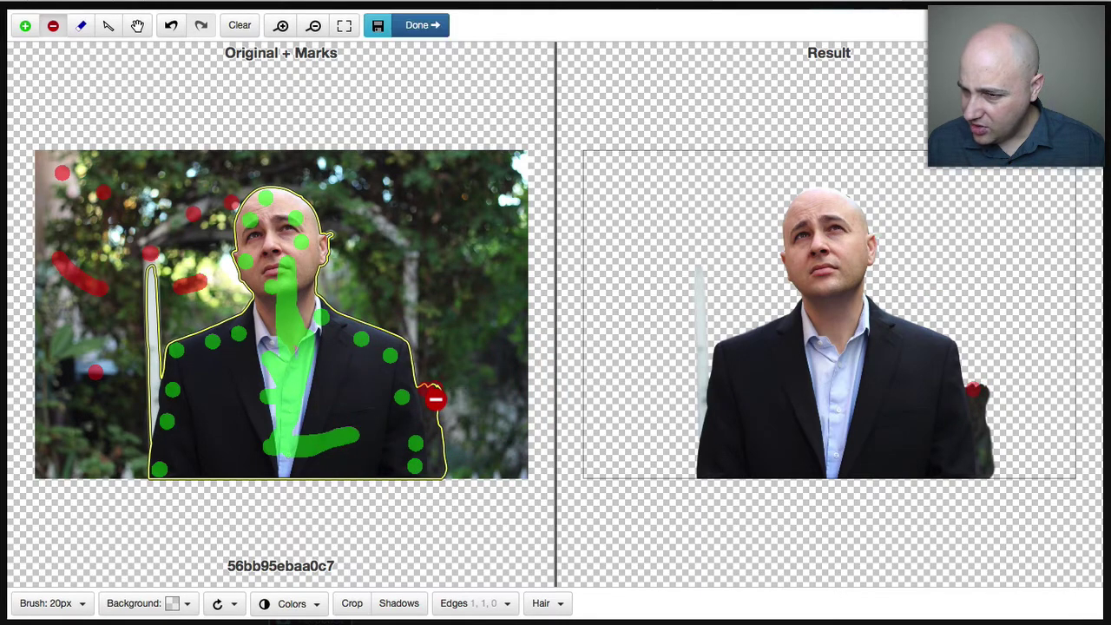
{"action": "left_click", "coordinate": [440, 460]}
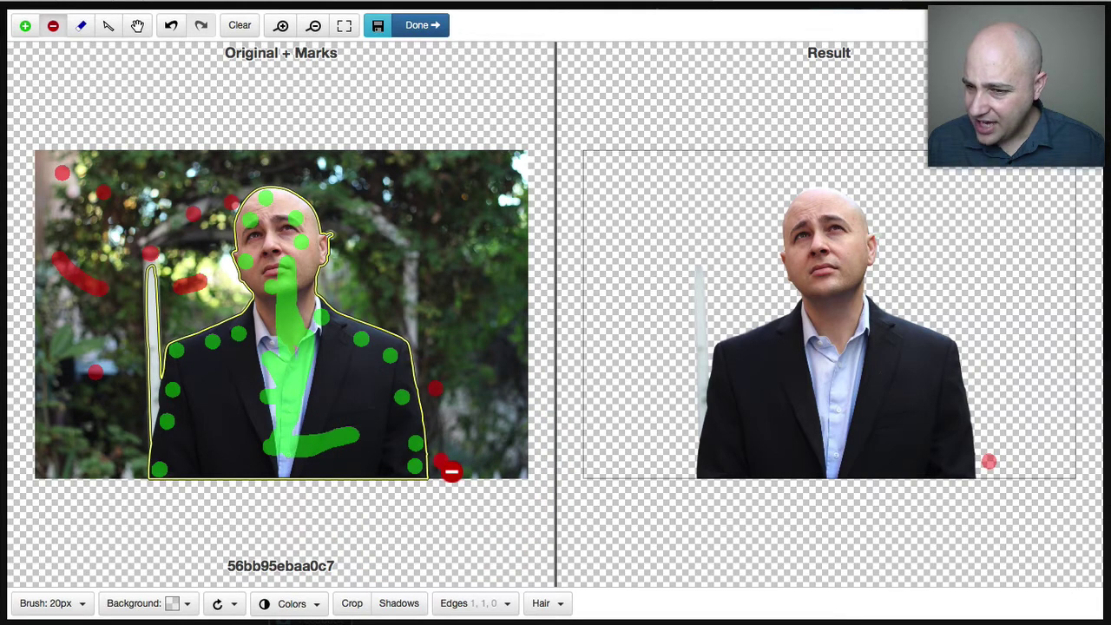
{"action": "left_click", "coordinate": [151, 266]}
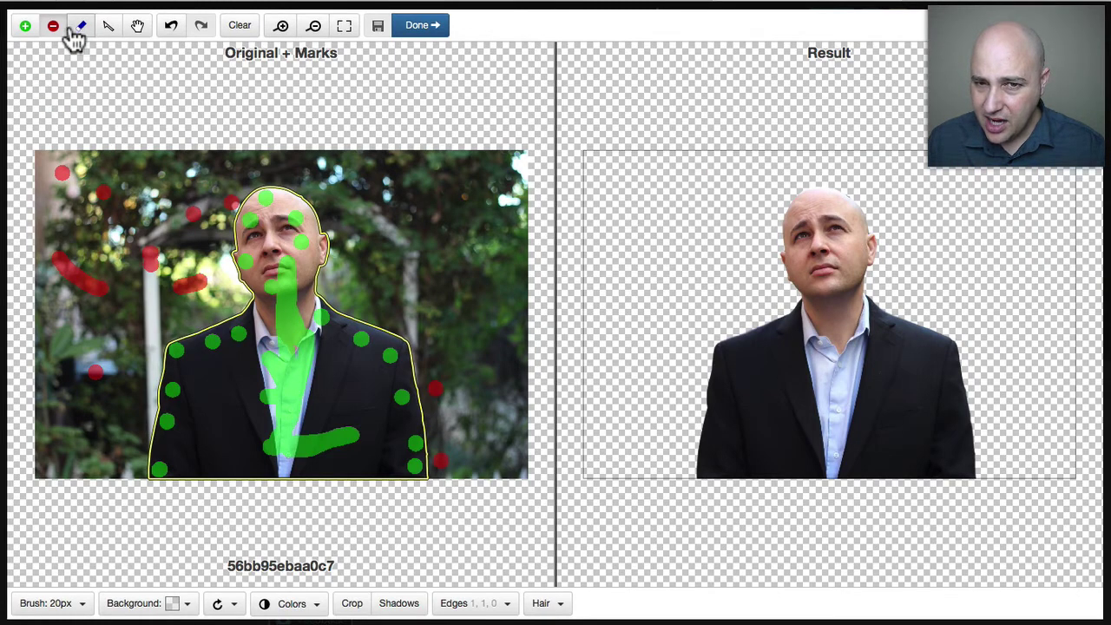
{"action": "left_click", "coordinate": [282, 27]}
{"action": "left_click", "coordinate": [282, 27]}
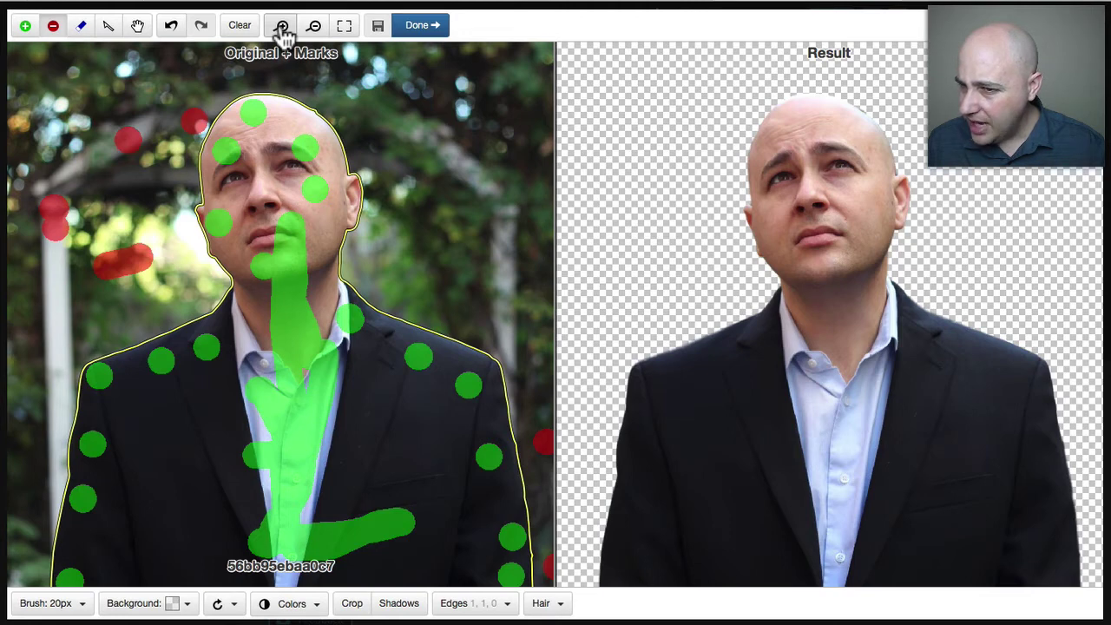
Zoom in and pan to a close-up of the top of the man's head.
{"action": "key", "text": "h"}
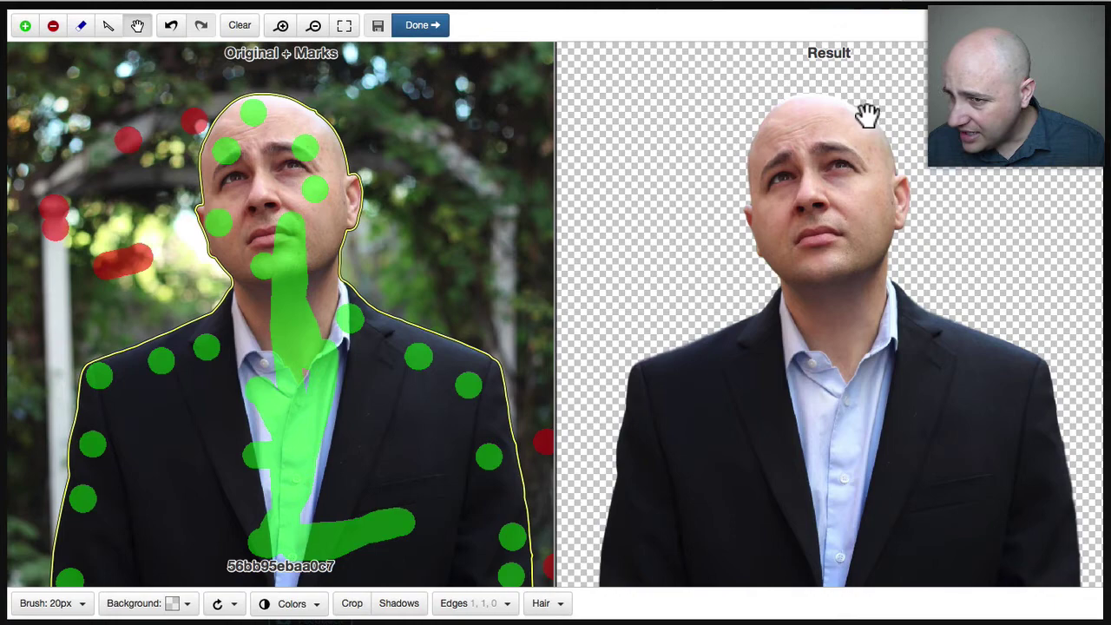
{"action": "key", "text": "b"}
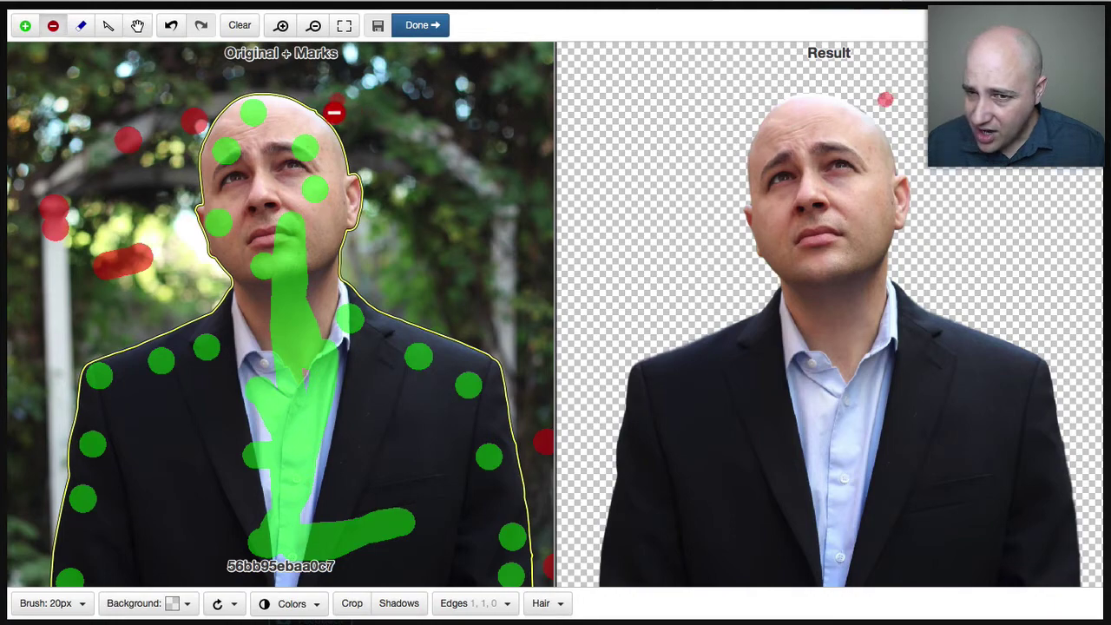
{"action": "left_click", "coordinate": [281, 26]}
{"action": "left_click", "coordinate": [281, 26]}
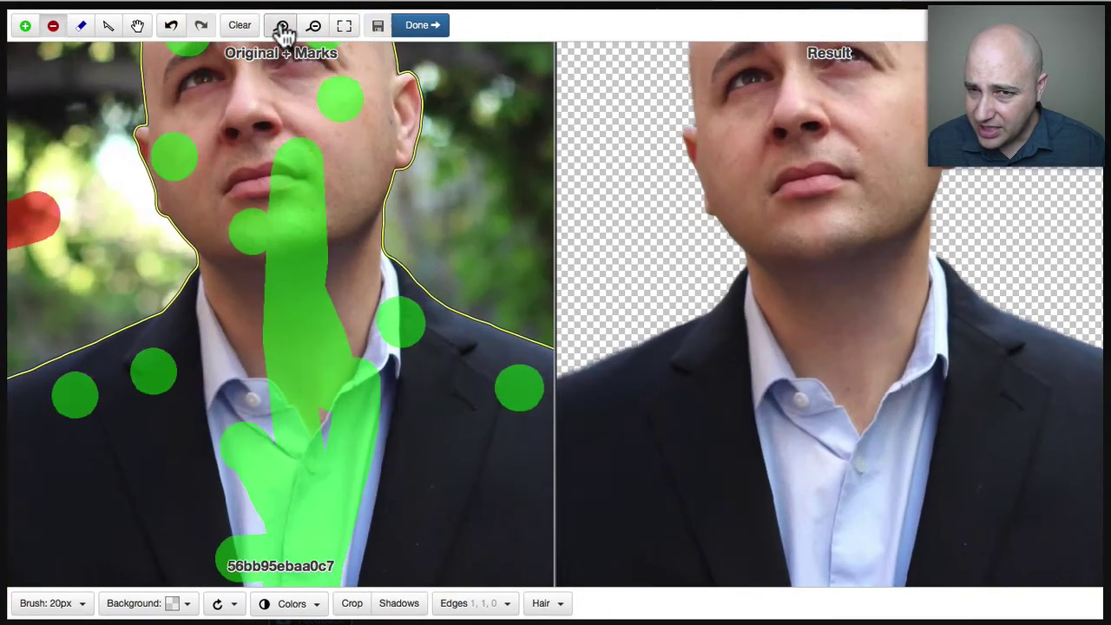
{"action": "left_click", "coordinate": [137, 26]}
{"action": "mouse_move", "coordinate": [262, 135]}
{"action": "left_mouse_down"}
{"action": "mouse_move", "coordinate": [235, 342]}
{"action": "mouse_move", "coordinate": [248, 342]}
{"action": "left_mouse_up"}
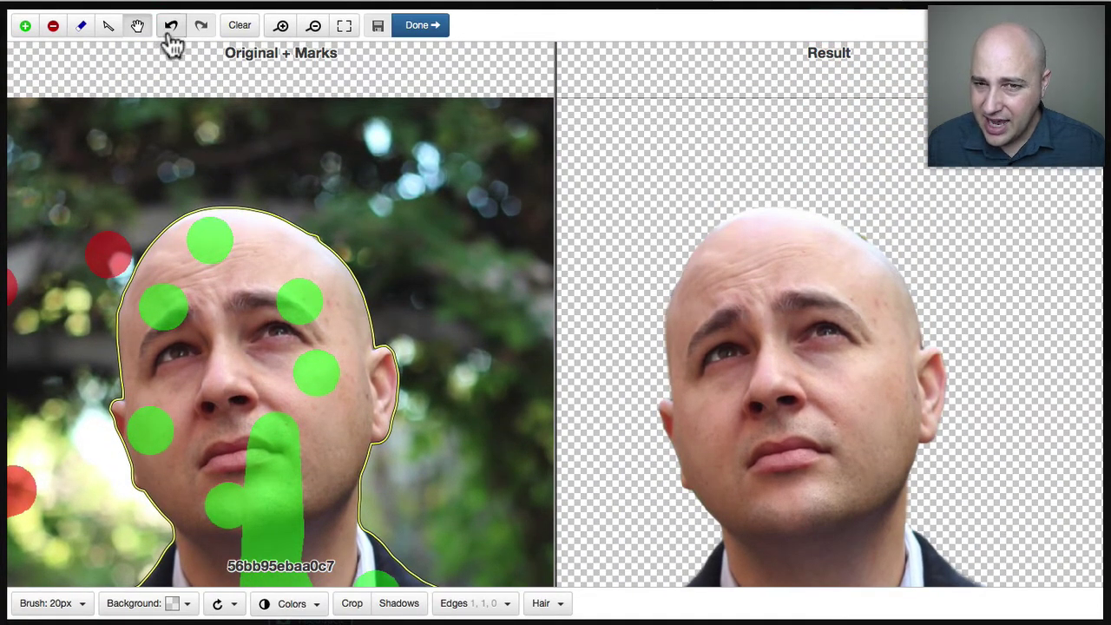
{"action": "left_click", "coordinate": [281, 26]}
{"action": "left_click", "coordinate": [281, 26]}
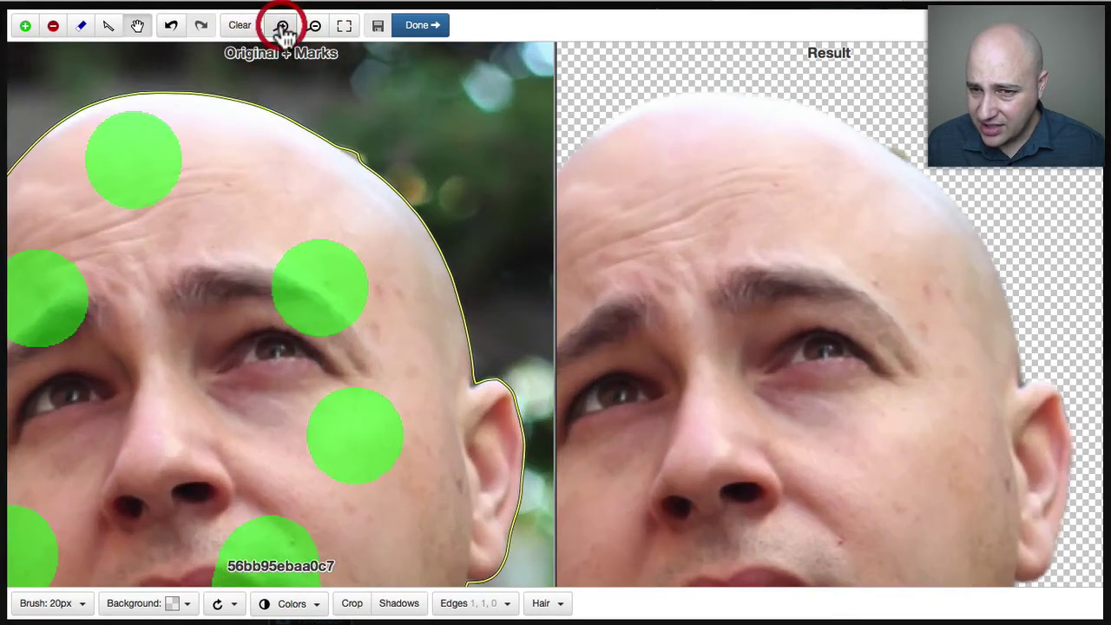
{"action": "left_click_drag", "start_coordinate": [287, 165], "coordinate": [220, 265]}
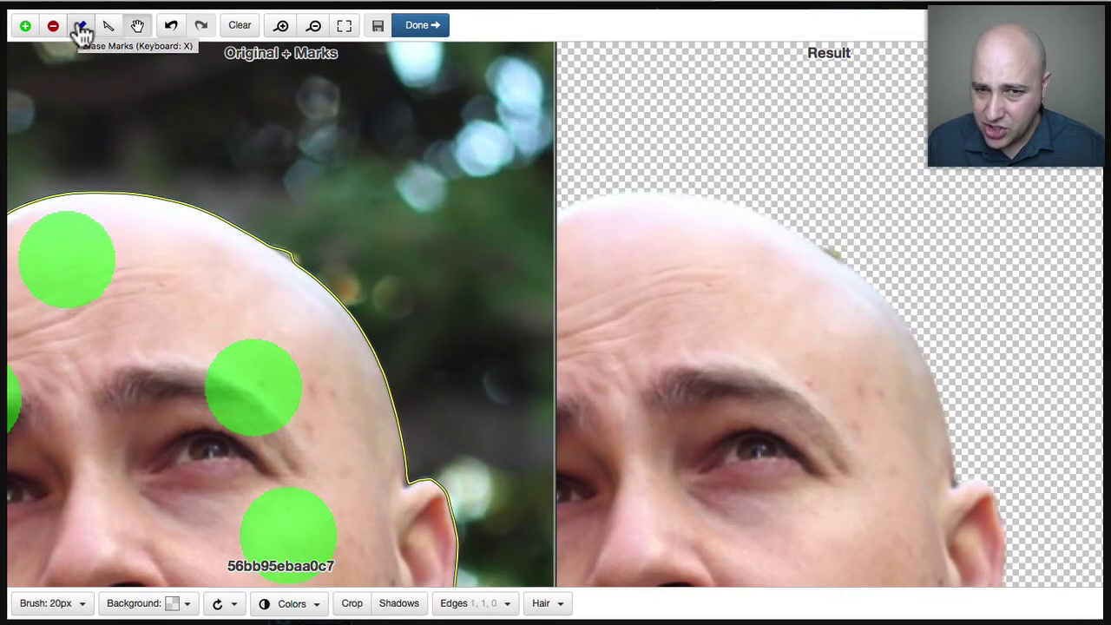
Mark a short hair edge along the top-of-head outline with the Hair/edge tool.
{"action": "left_click", "coordinate": [108, 28]}
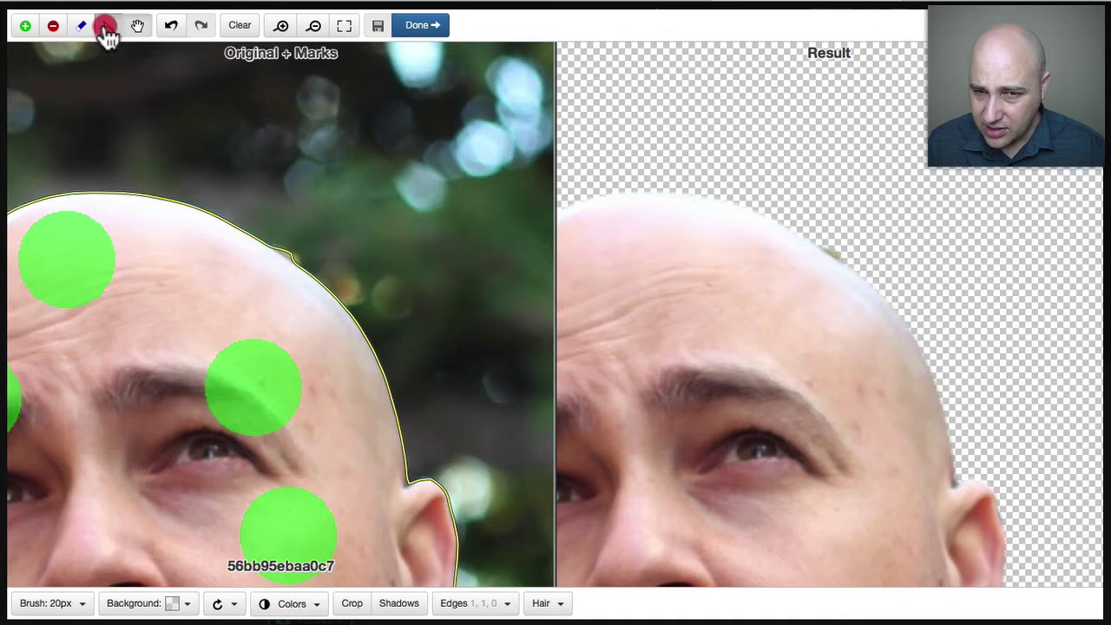
{"action": "left_click", "coordinate": [276, 253]}
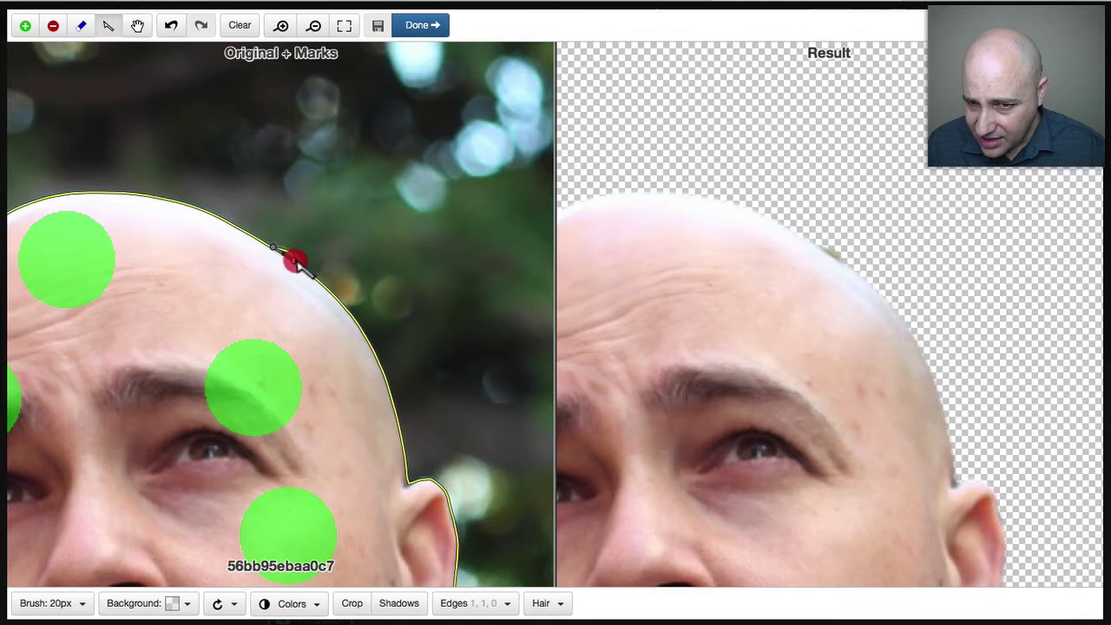
{"action": "left_click", "coordinate": [295, 261]}
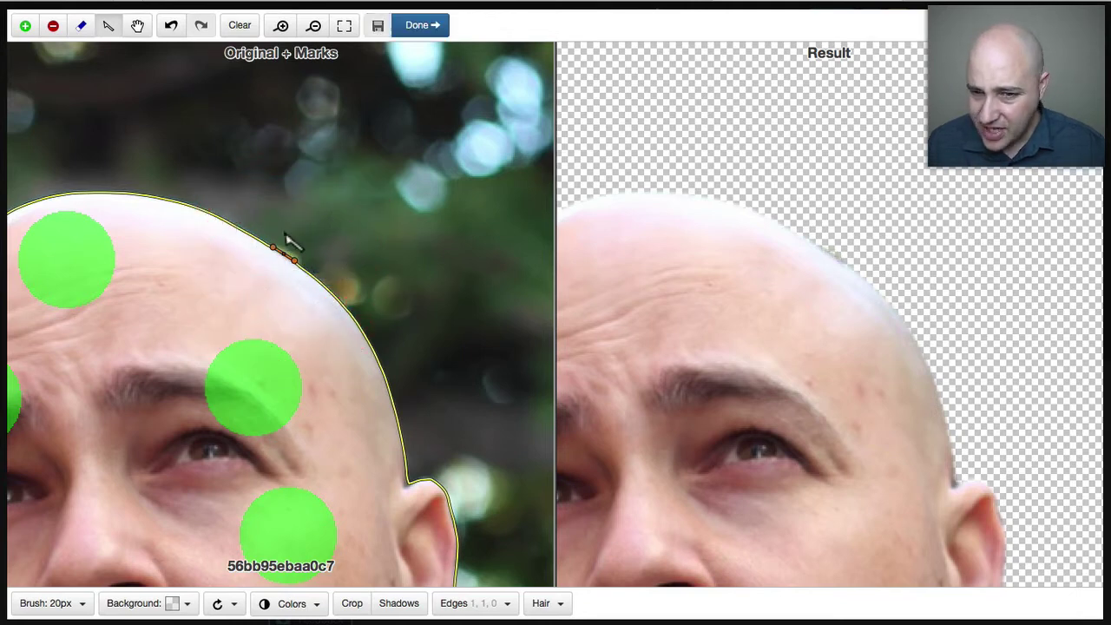
{"action": "left_click", "coordinate": [313, 26]}
Zoom out and pan so the man's whole upper body fills both panes.
{"action": "left_click", "coordinate": [313, 26]}
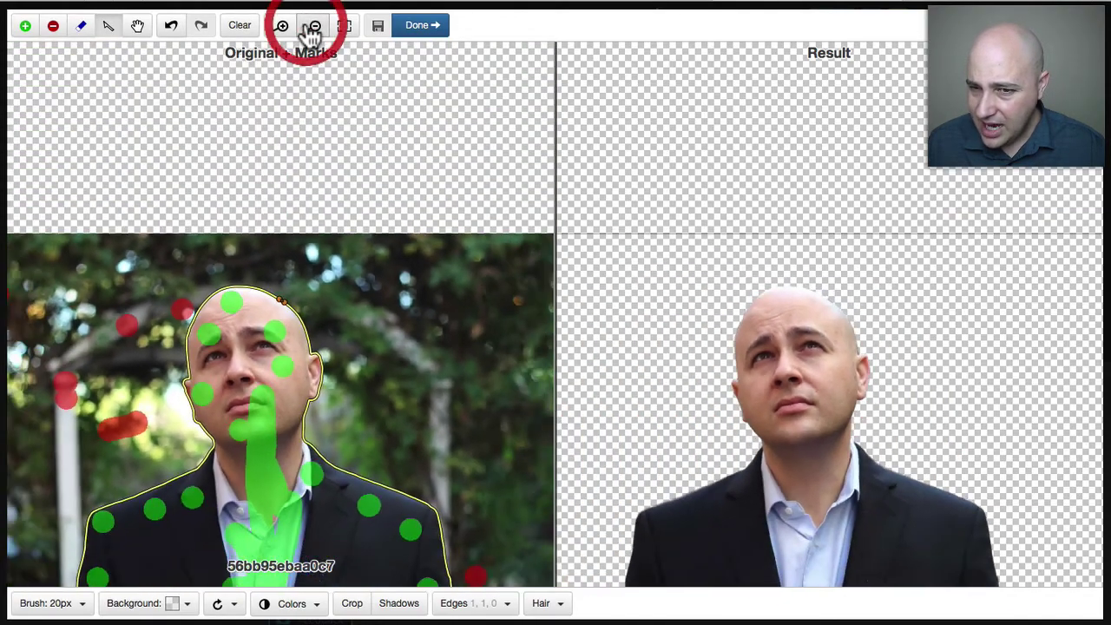
{"action": "left_click", "coordinate": [137, 26]}
{"action": "left_click_drag", "start_coordinate": [235, 364], "coordinate": [248, 203]}
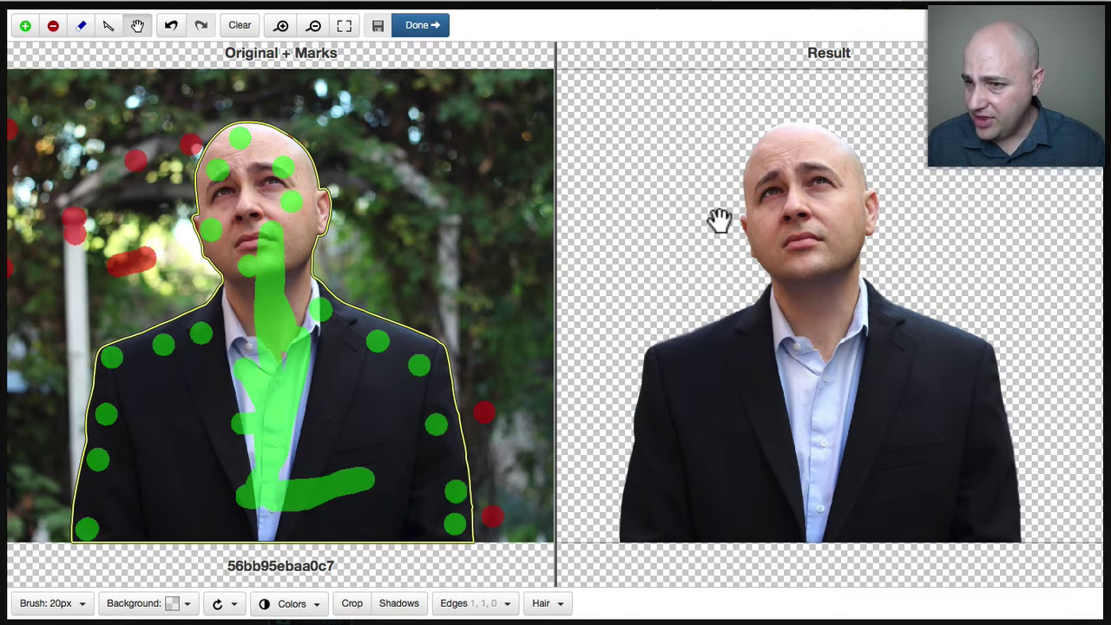
Accept the cutout, then enlarge it and position it at the canvas's bottom centre.
{"action": "left_click", "coordinate": [422, 29]}
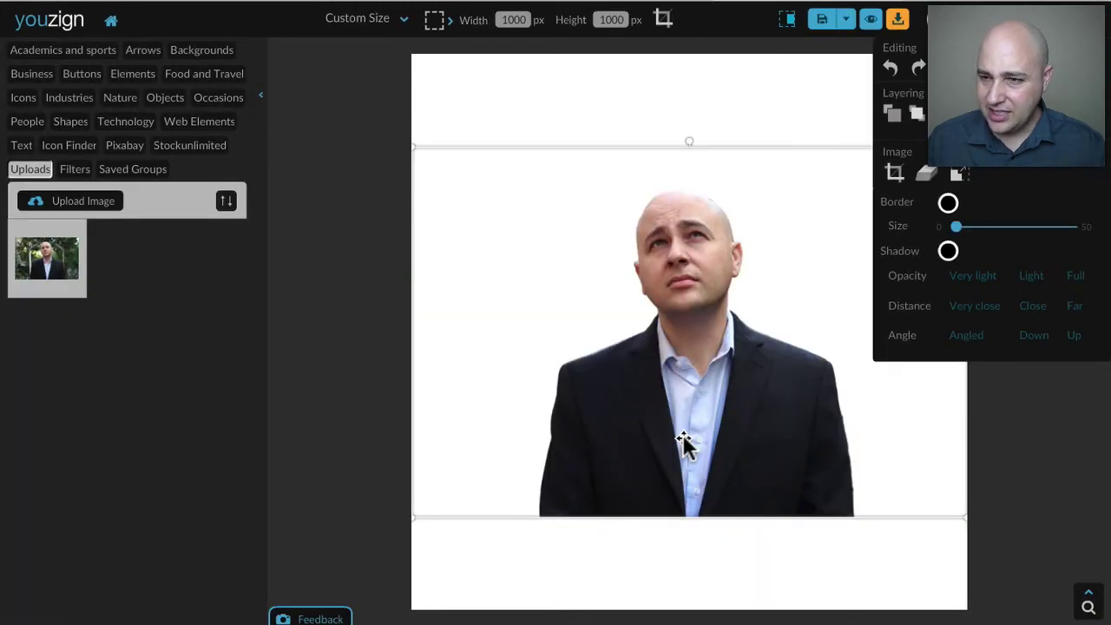
{"action": "left_click_drag", "start_coordinate": [683, 440], "coordinate": [759, 535]}
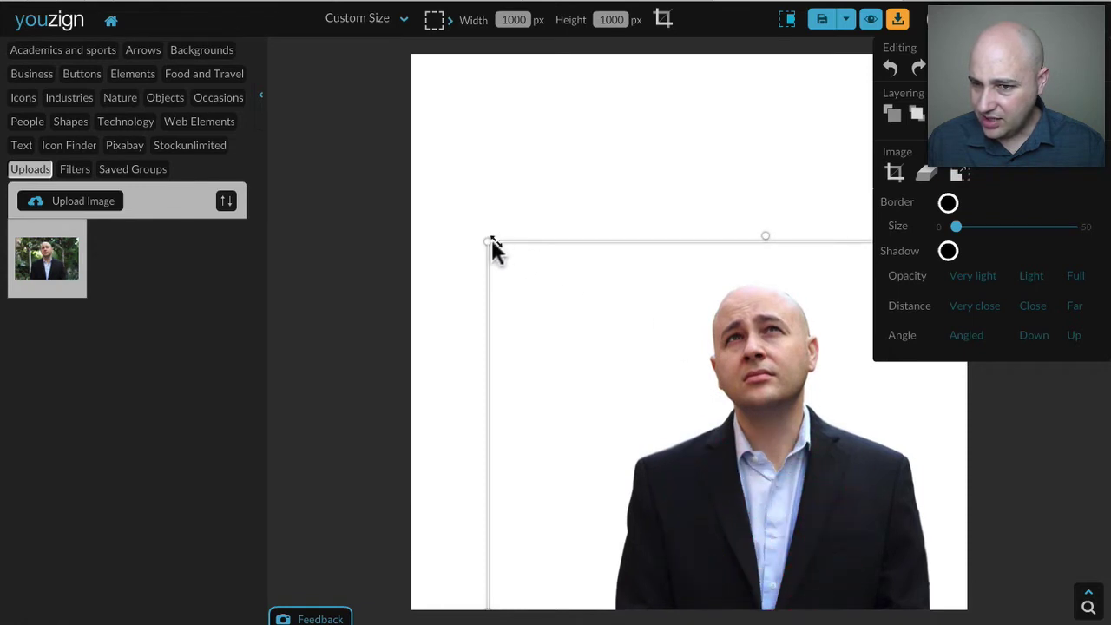
{"action": "left_click_drag", "start_coordinate": [485, 240], "coordinate": [697, 390]}
{"action": "left_click", "coordinate": [749, 476]}
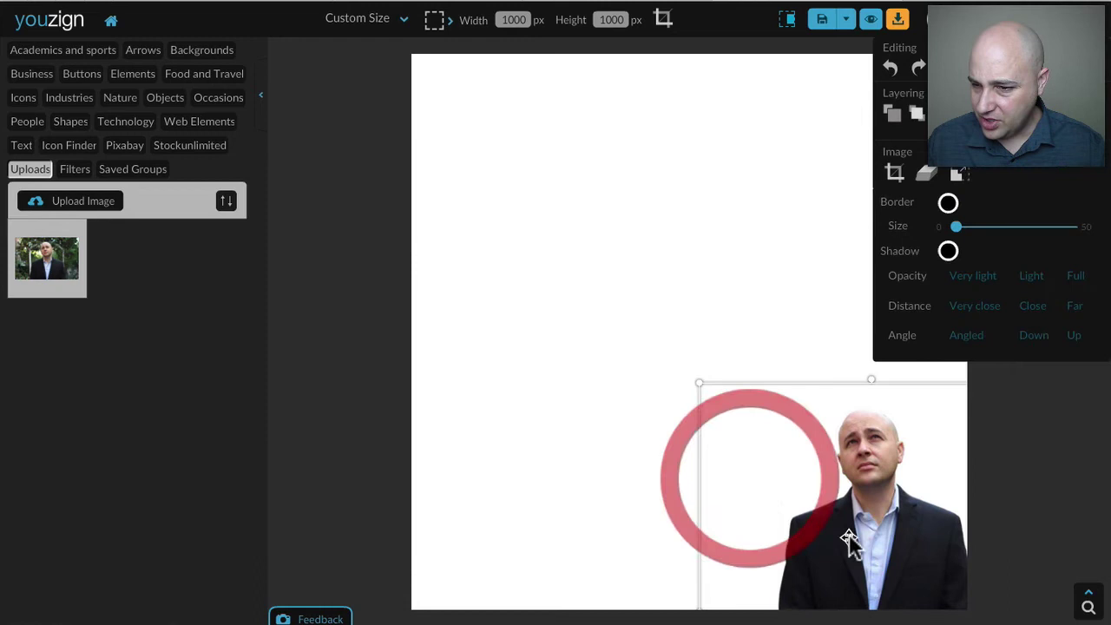
{"action": "left_click", "coordinate": [565, 413]}
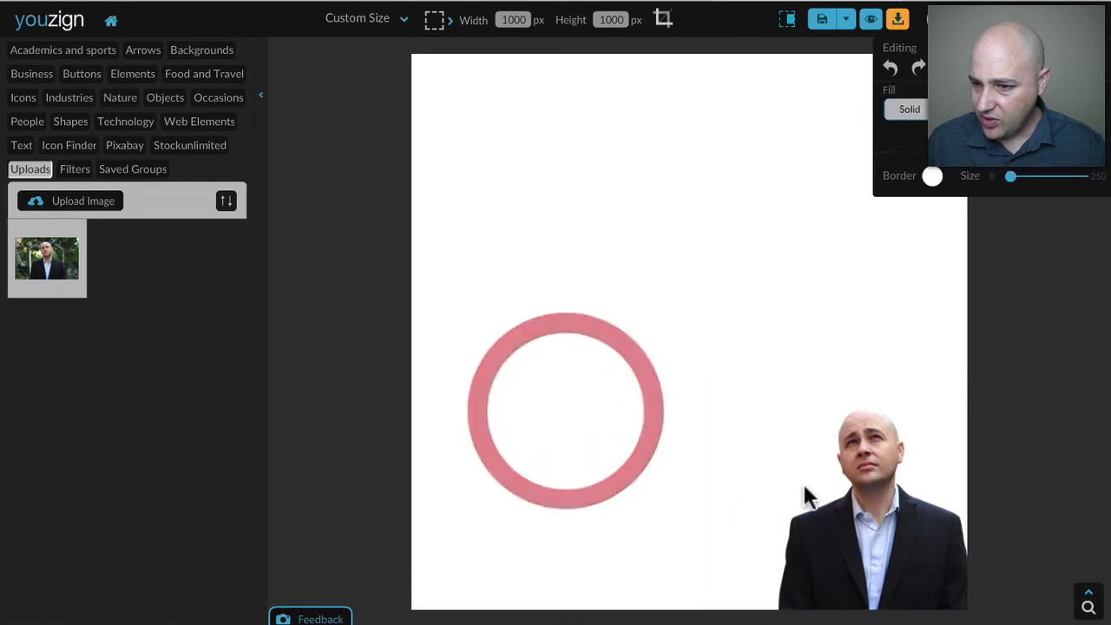
{"action": "left_click", "coordinate": [818, 503]}
{"action": "left_click_drag", "start_coordinate": [871, 528], "coordinate": [685, 525]}
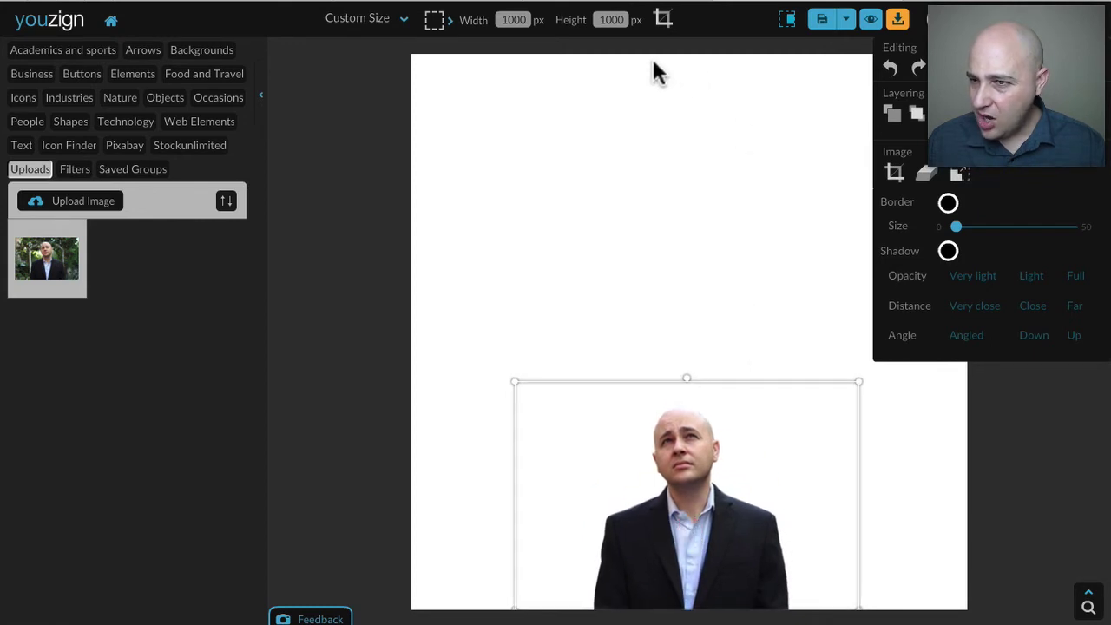
{"action": "left_click", "coordinate": [902, 26]}
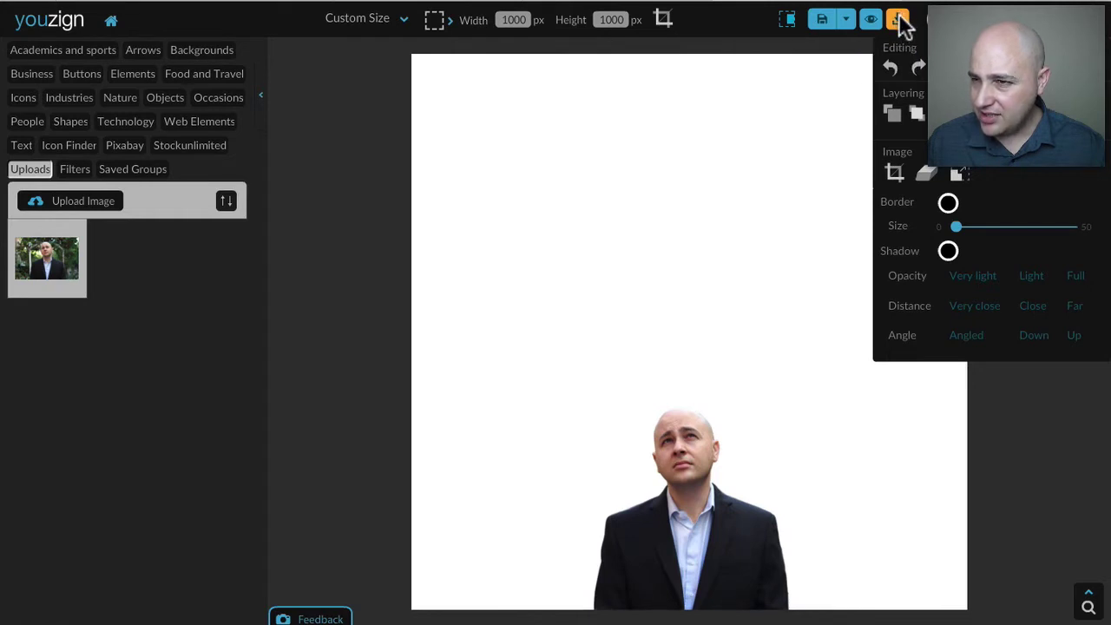
Save the design as a new copy titled 'Image'.
{"action": "left_click", "coordinate": [822, 25]}
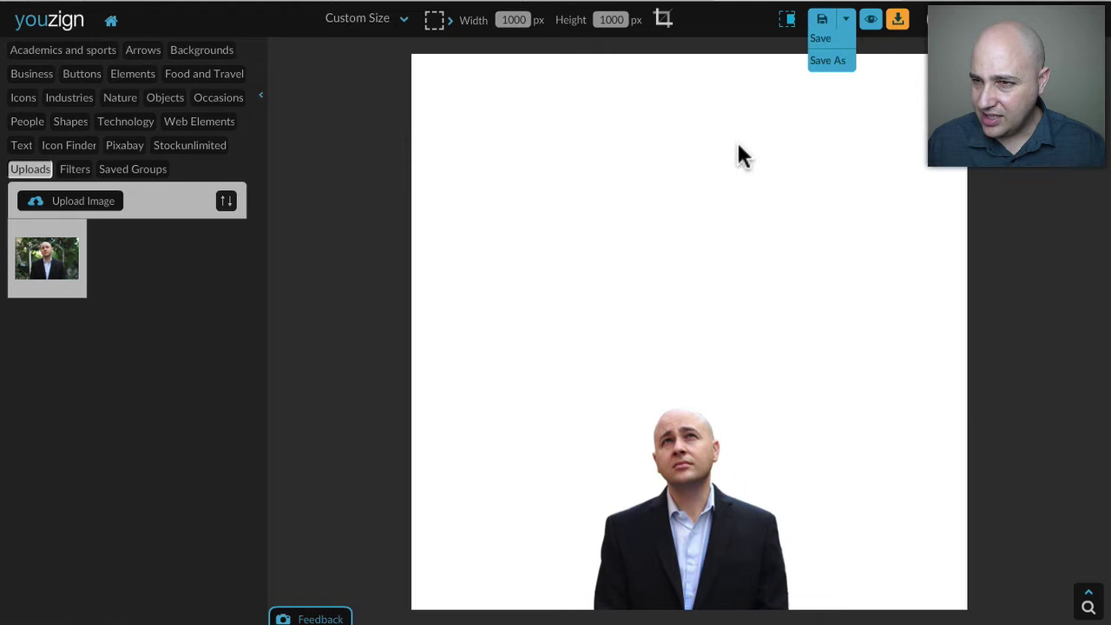
{"action": "left_click", "coordinate": [821, 38]}
{"action": "left_click", "coordinate": [621, 226]}
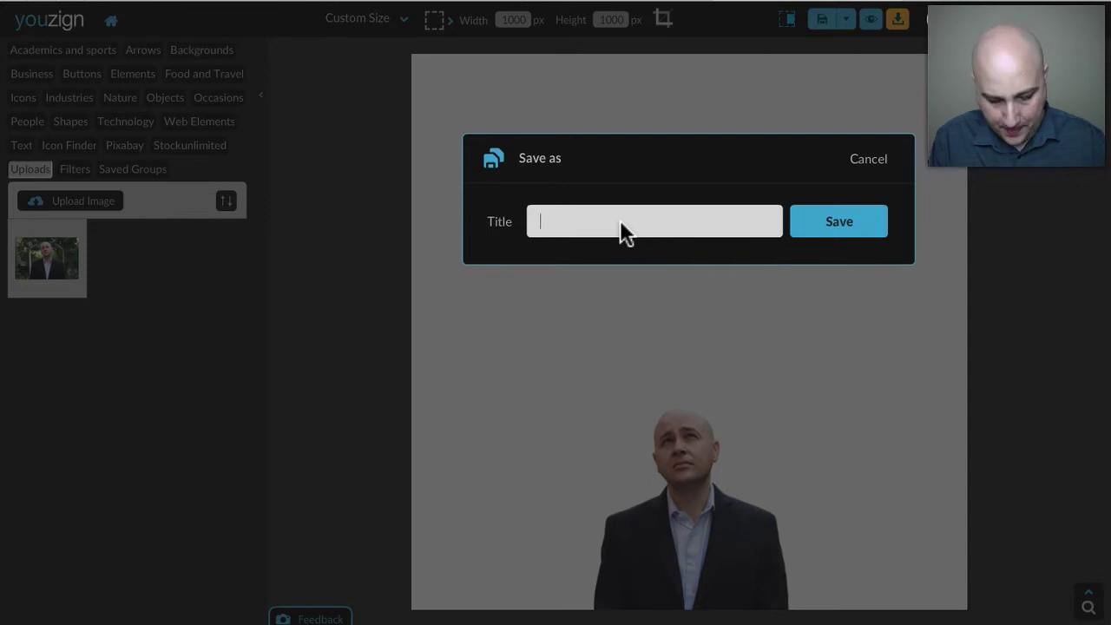
{"action": "type", "text": "I"}
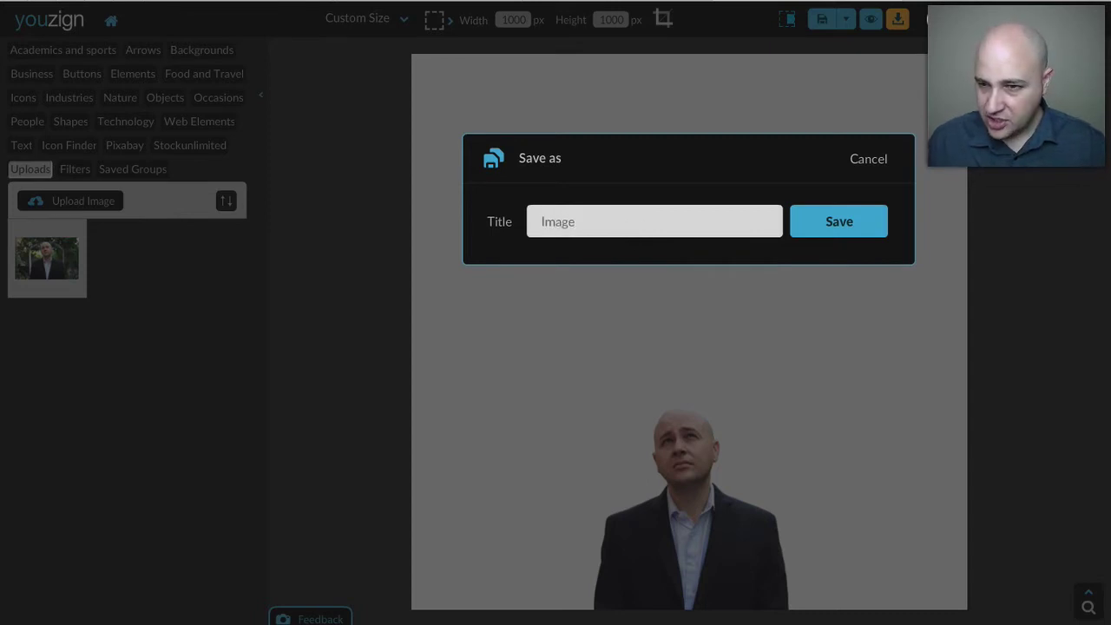
{"action": "type", "text": "mage"}
{"action": "left_click", "coordinate": [842, 221]}
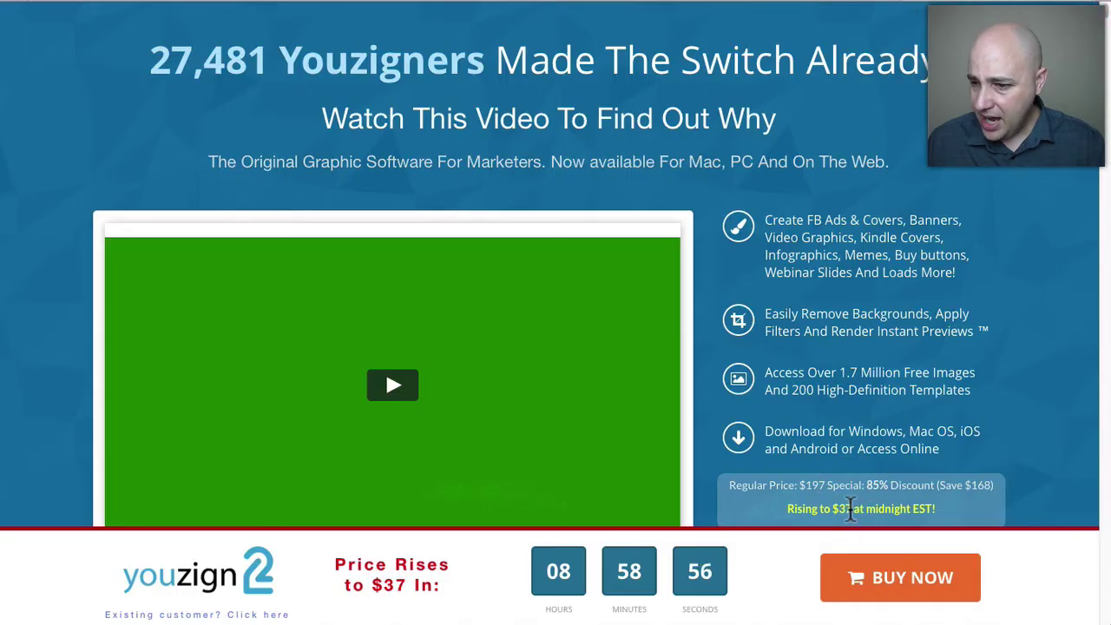
Leave the Youzign 2 sales page and return to the My Designs dashboard.
{"action": "scroll", "coordinate": [846, 442], "scroll_direction": "down", "scroll_amount": 2}
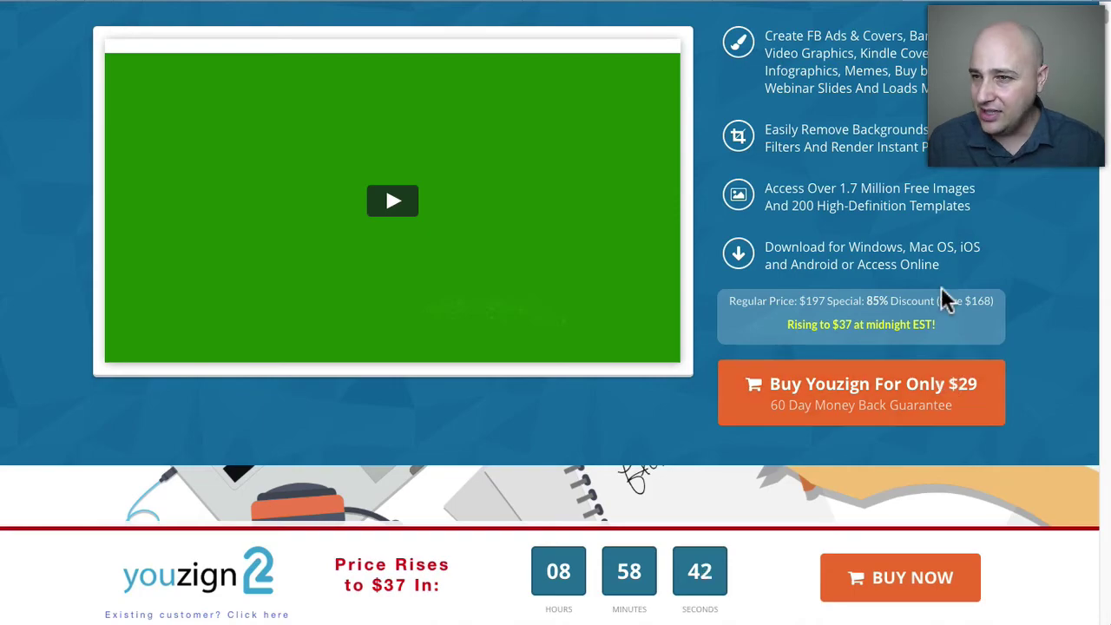
{"action": "left_click", "coordinate": [805, 3]}
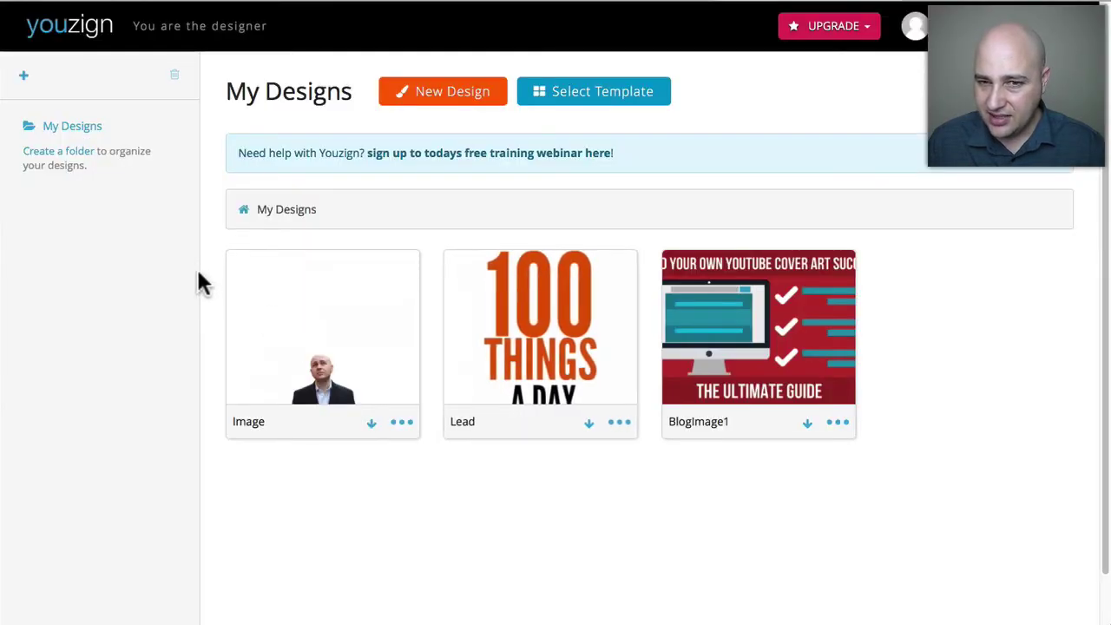
Filter the template library to Product Cover and browse the 44 ebook-style cover templates.
{"action": "left_click", "coordinate": [590, 97]}
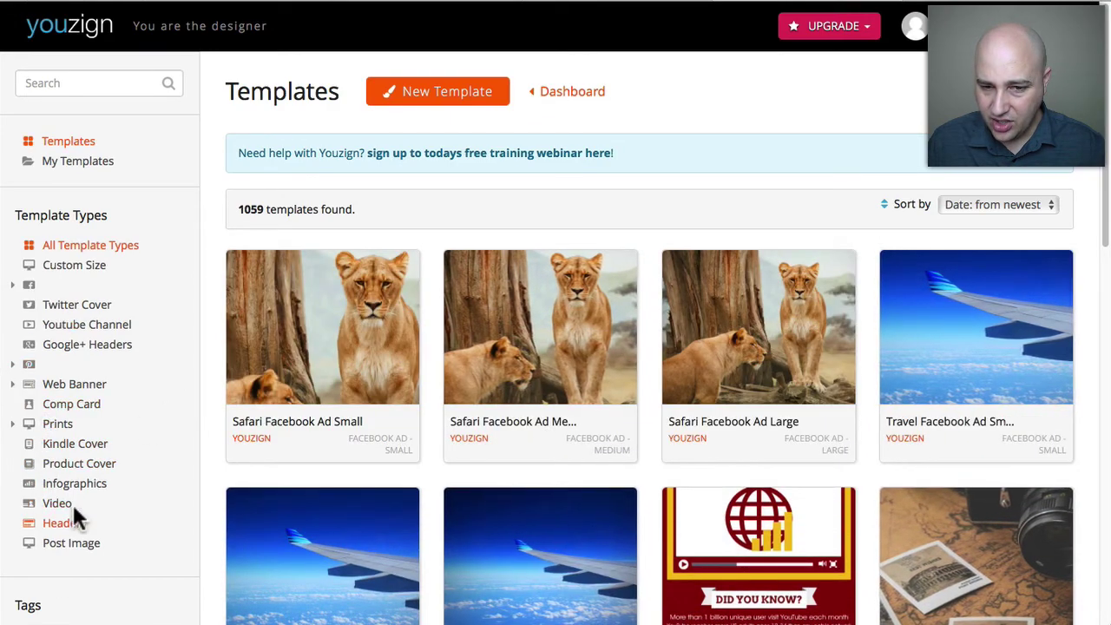
{"action": "left_click", "coordinate": [63, 468]}
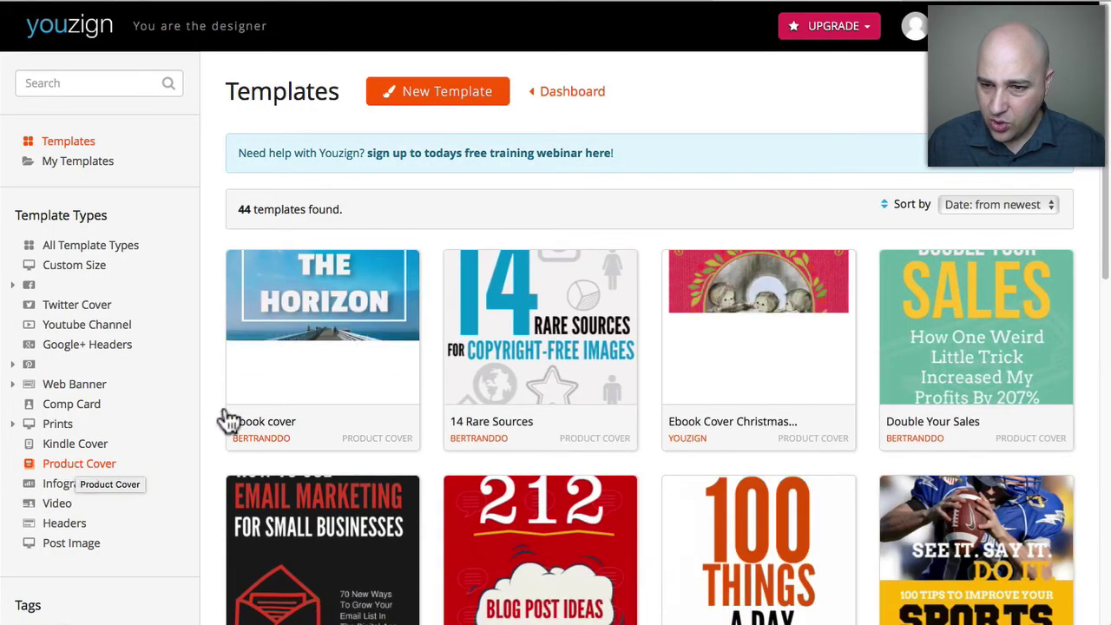
{"action": "mouse_move", "coordinate": [230, 399]}
{"action": "scroll", "coordinate": [404, 366], "scroll_direction": "down", "scroll_amount": 2}
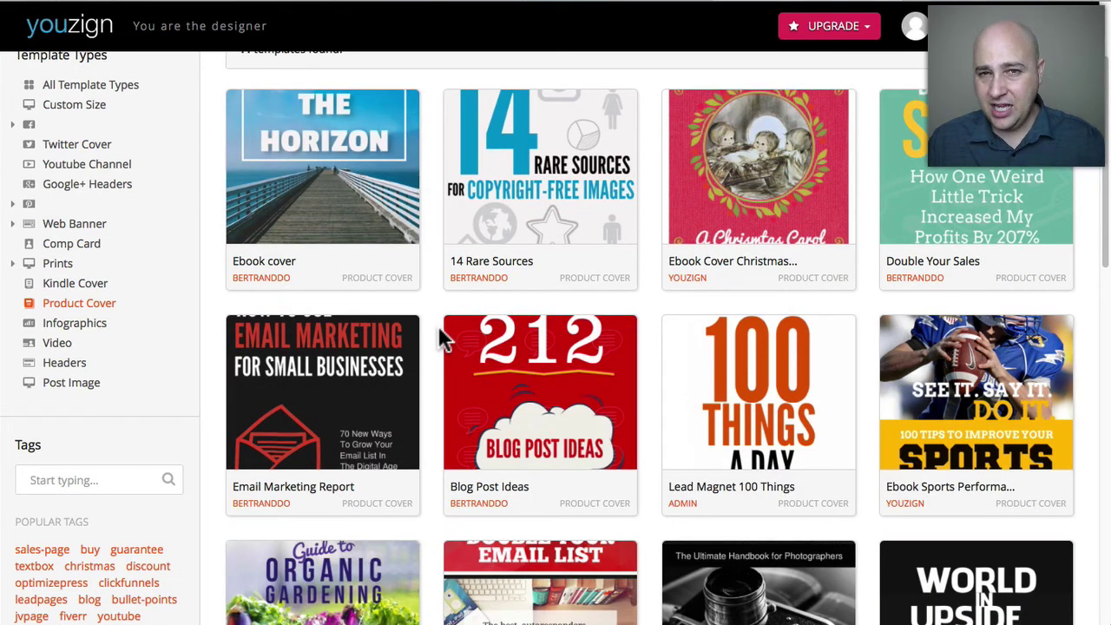
{"action": "mouse_move", "coordinate": [452, 415]}
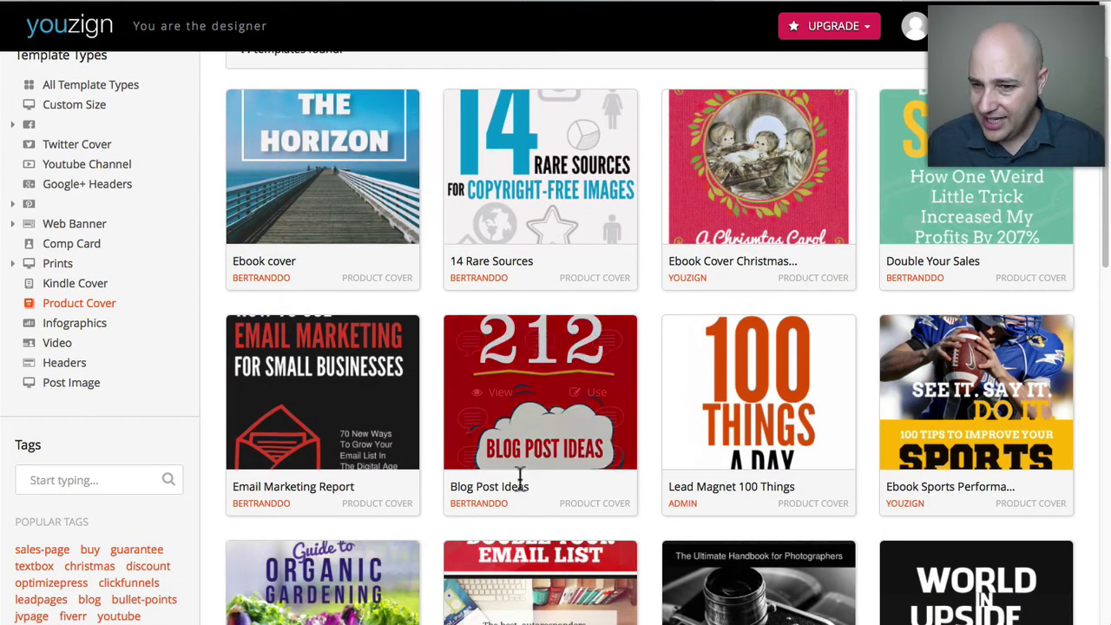
{"action": "scroll", "coordinate": [523, 408], "scroll_direction": "down", "scroll_amount": 3}
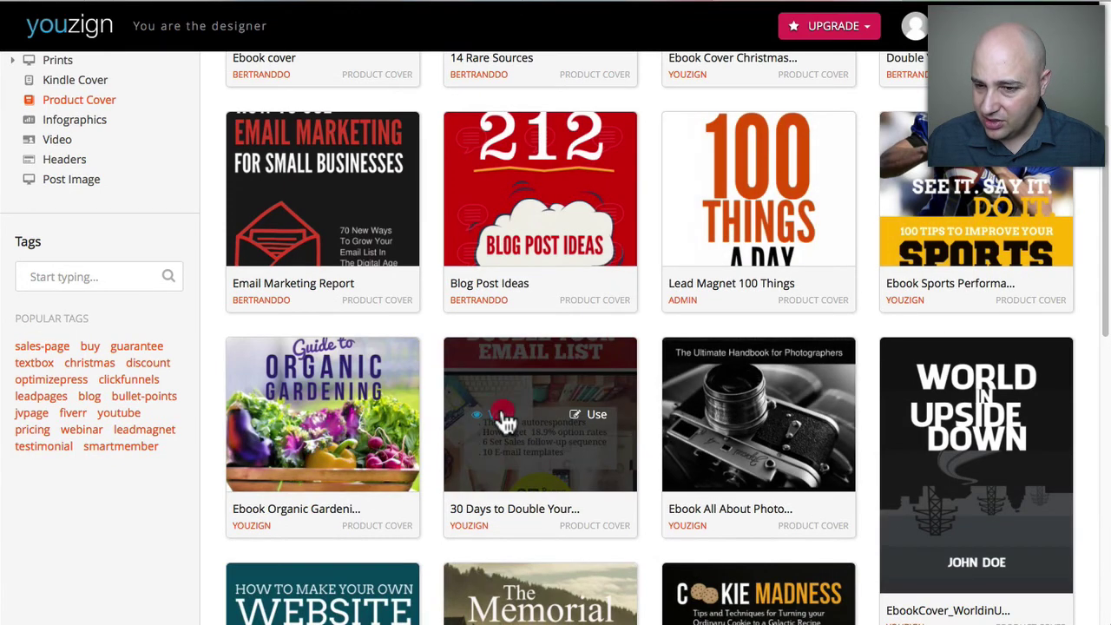
{"action": "left_click", "coordinate": [501, 416]}
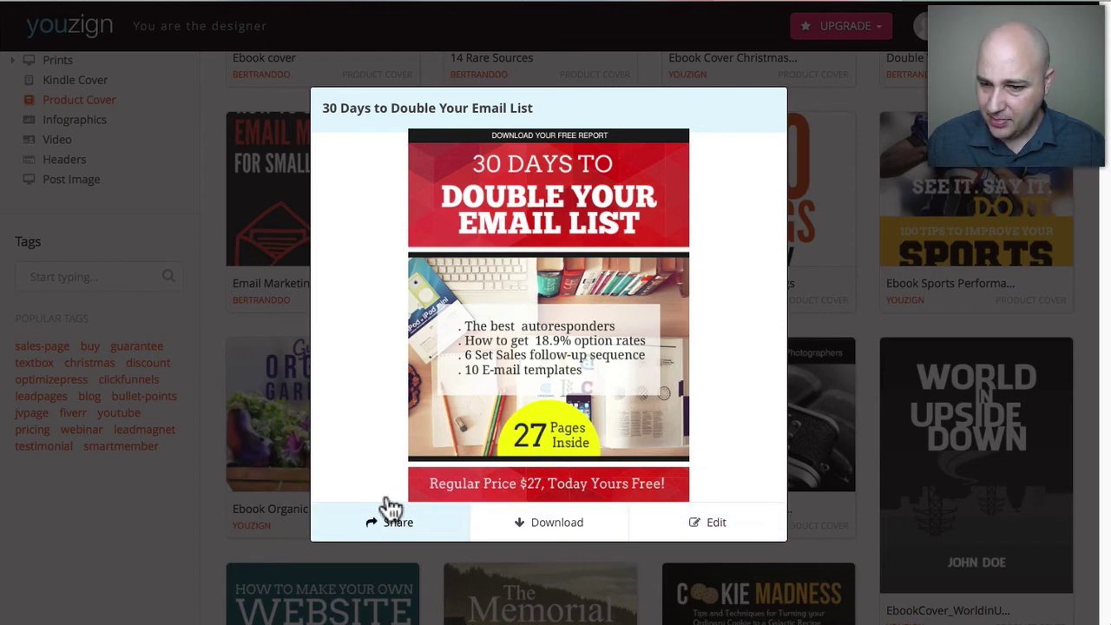
{"action": "left_click", "coordinate": [258, 519]}
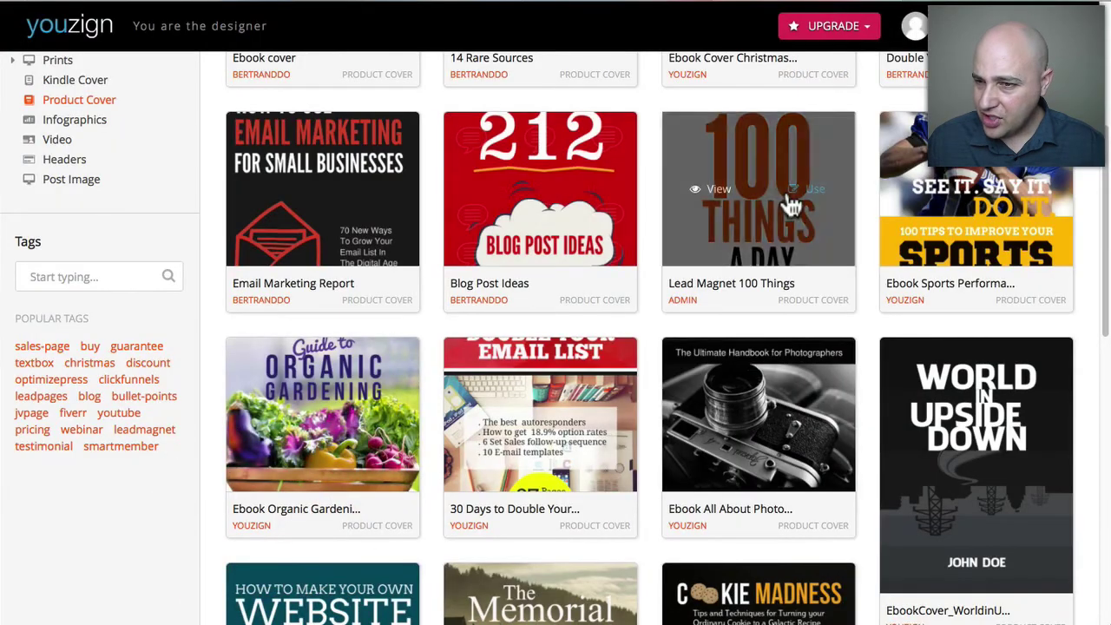
{"action": "scroll", "coordinate": [683, 355], "scroll_direction": "down", "scroll_amount": 5}
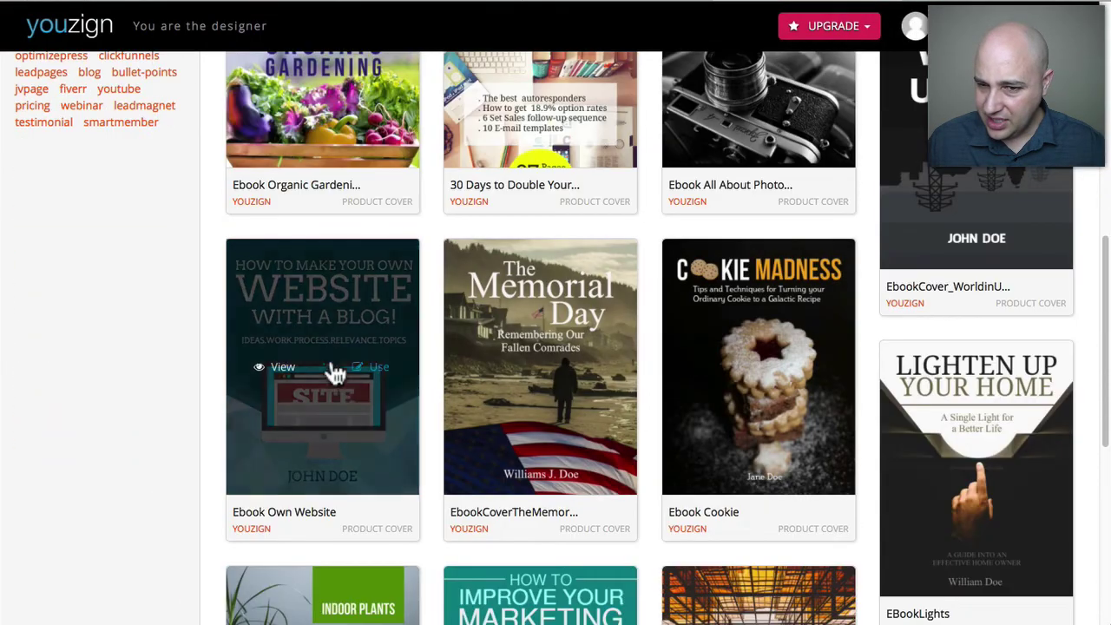
{"action": "left_click", "coordinate": [285, 369]}
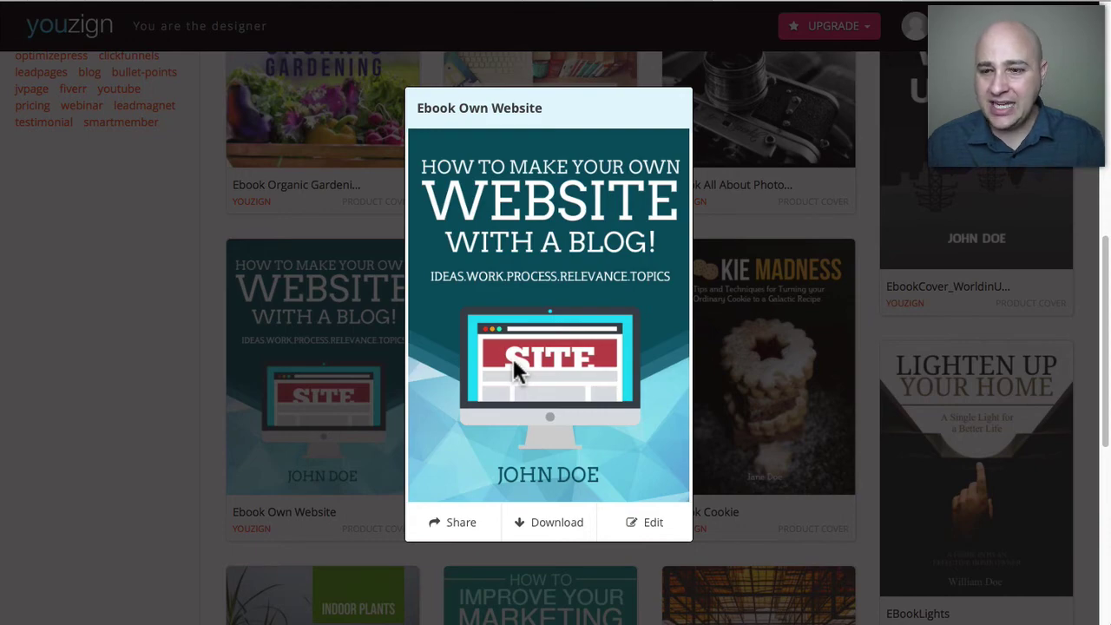
{"action": "left_click", "coordinate": [168, 451]}
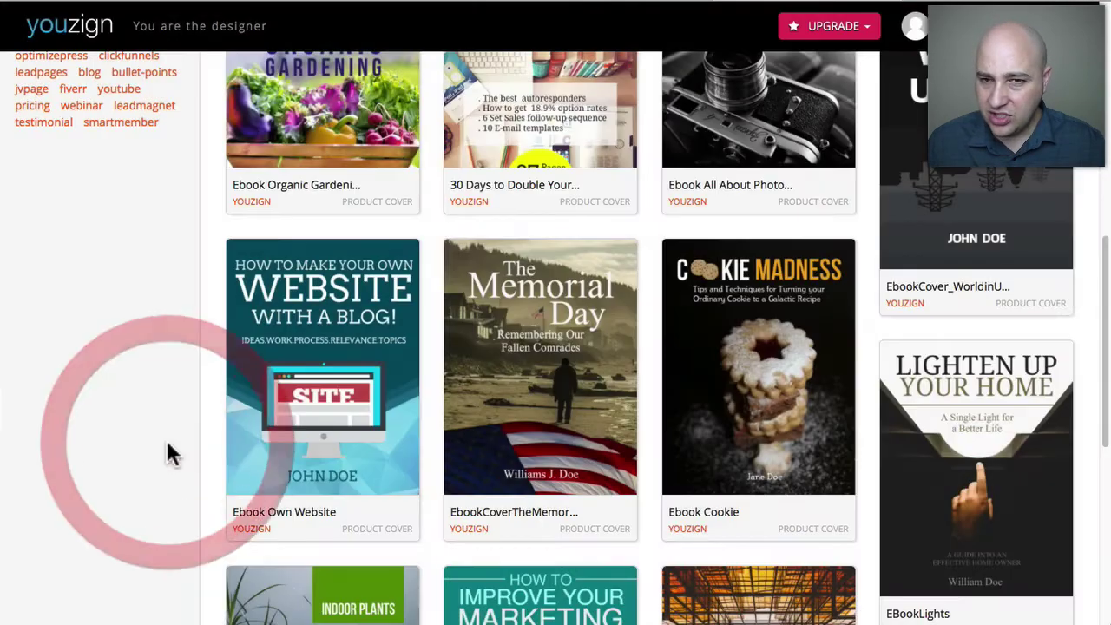